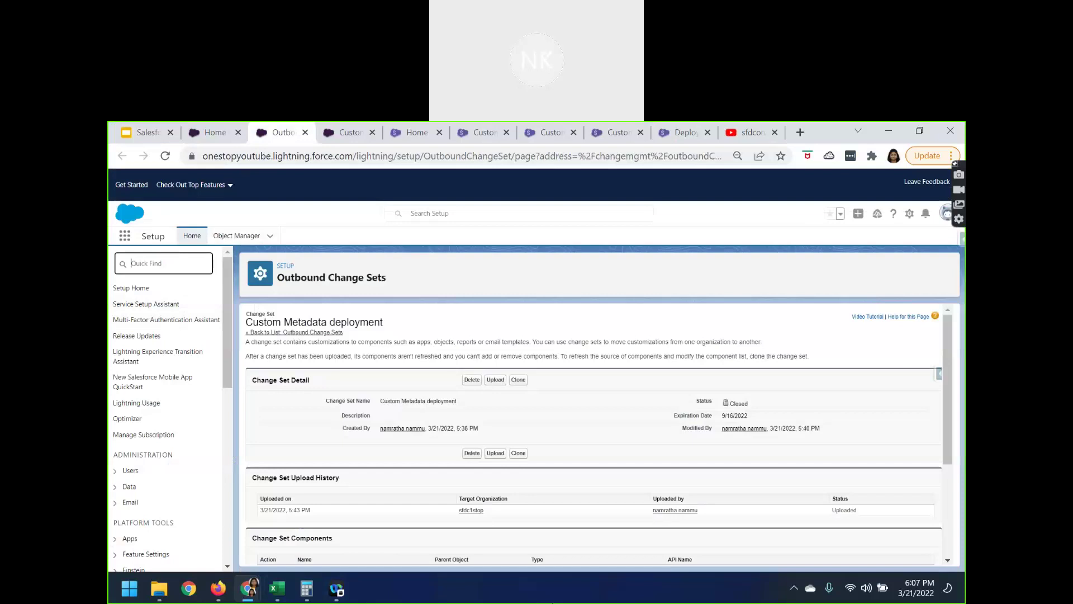
# - Find Custom Metadata Types in Setup, glance at the Demo Metadata type, and read the list page's note on SOQL limits
pyautogui.write('custom')
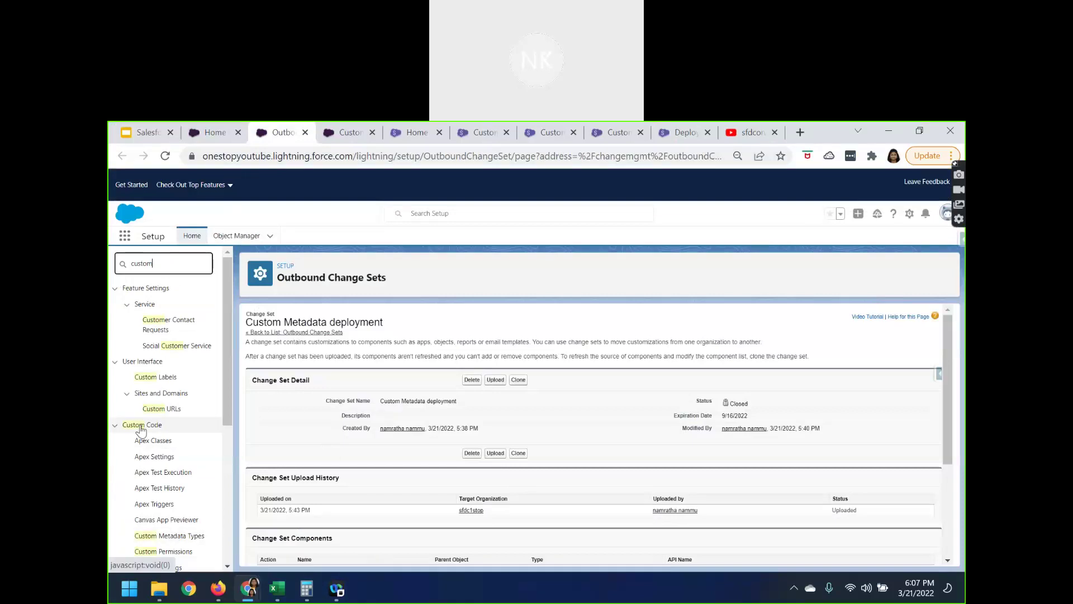
pyautogui.click(173, 539)
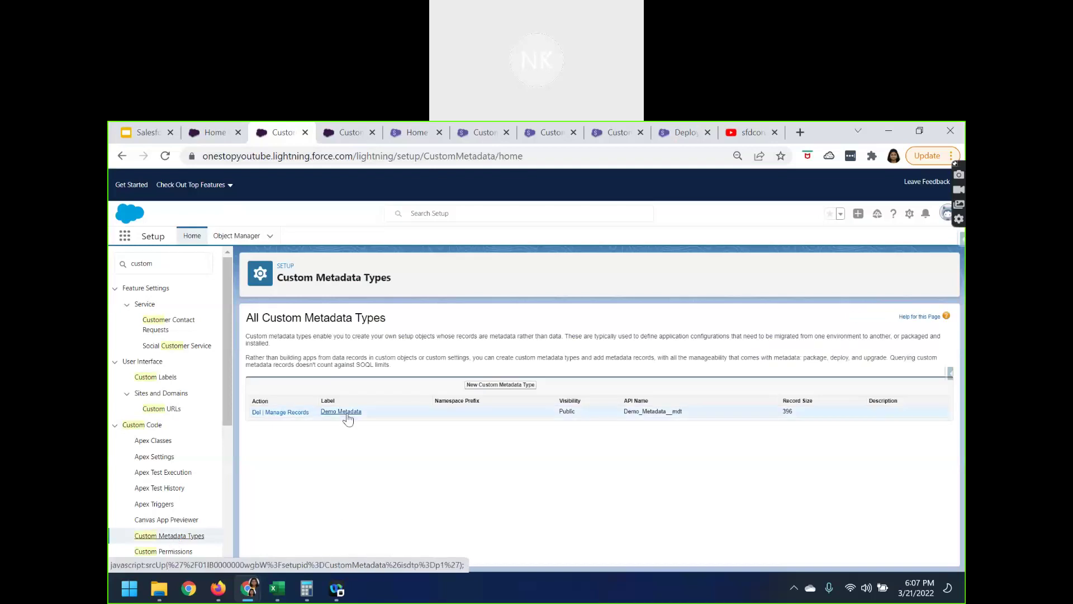
pyautogui.click(347, 419)
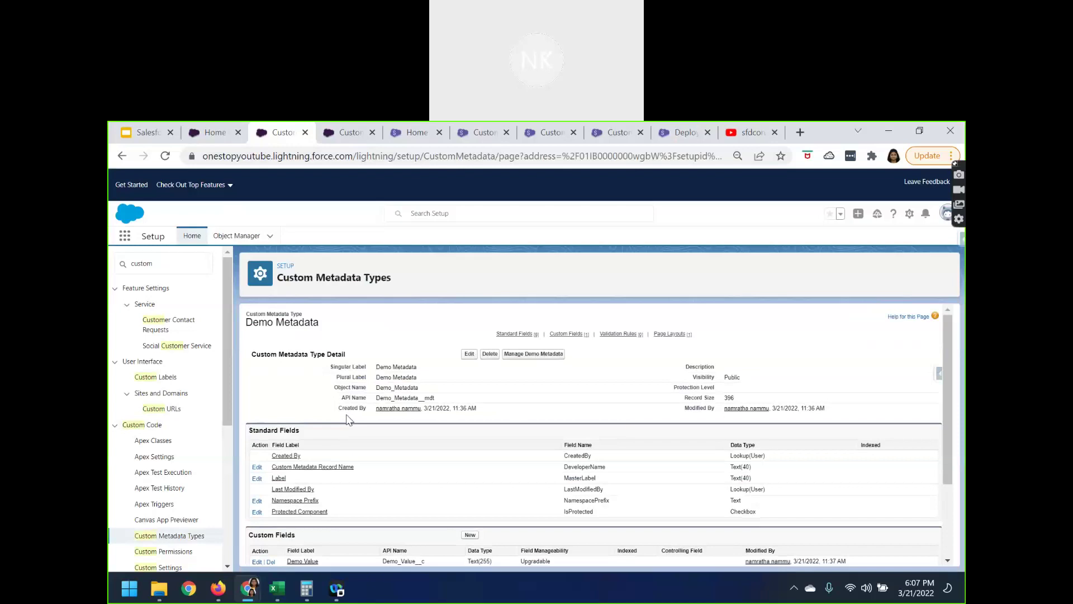
pyautogui.click(121, 155)
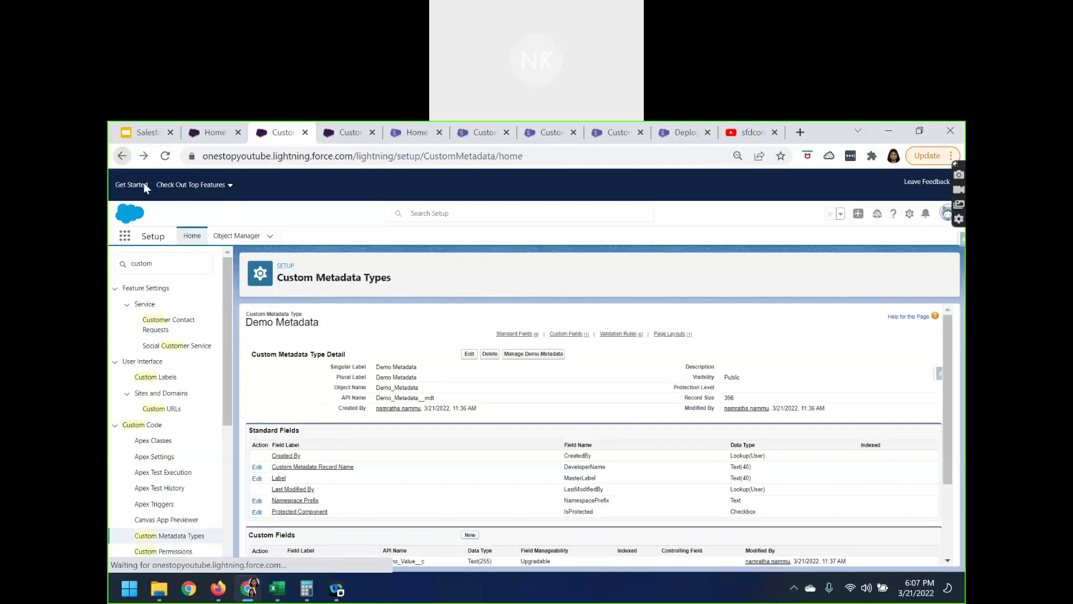
pyautogui.moveTo(295, 364); pyautogui.dragTo(394, 369)
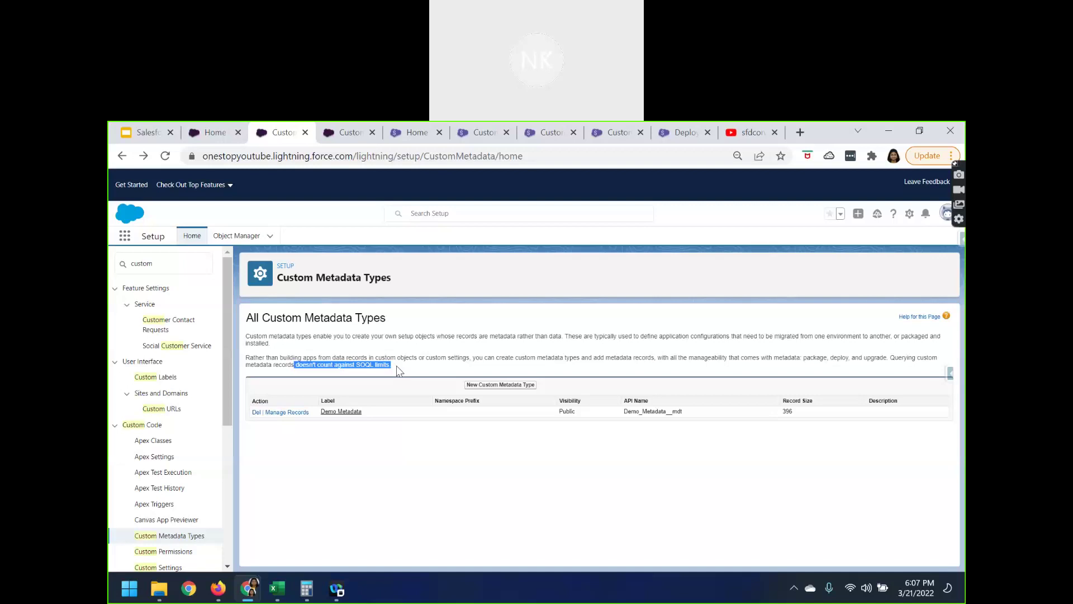
pyautogui.click(399, 371)
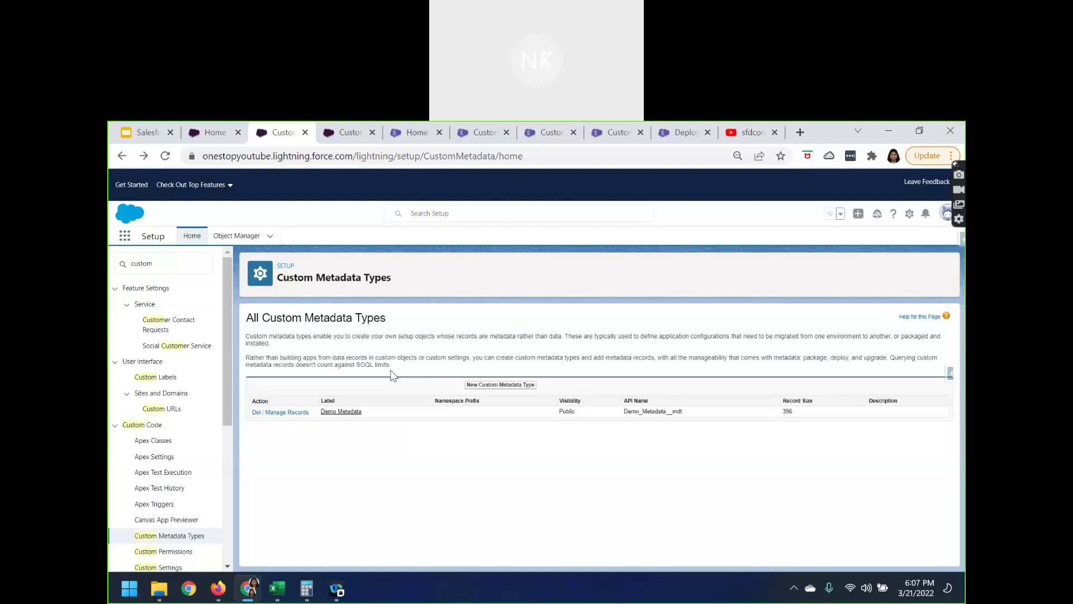
# - Open the Demo Metadata type and review its custom field and page layout
pyautogui.click(336, 413)
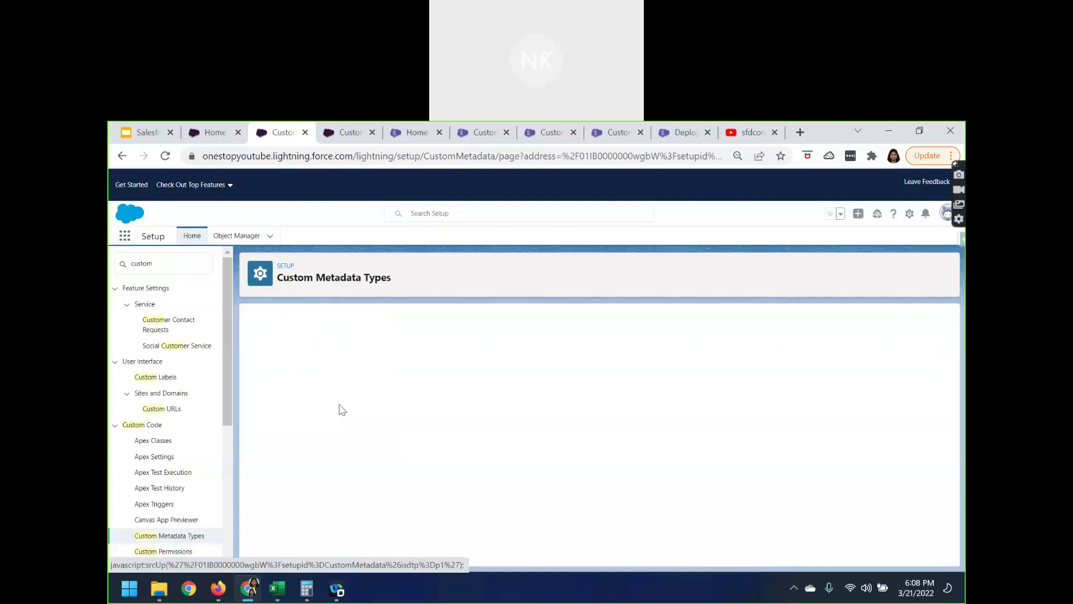
pyautogui.scroll(-2, 345, 417)
pyautogui.scroll(-1, 347, 418)
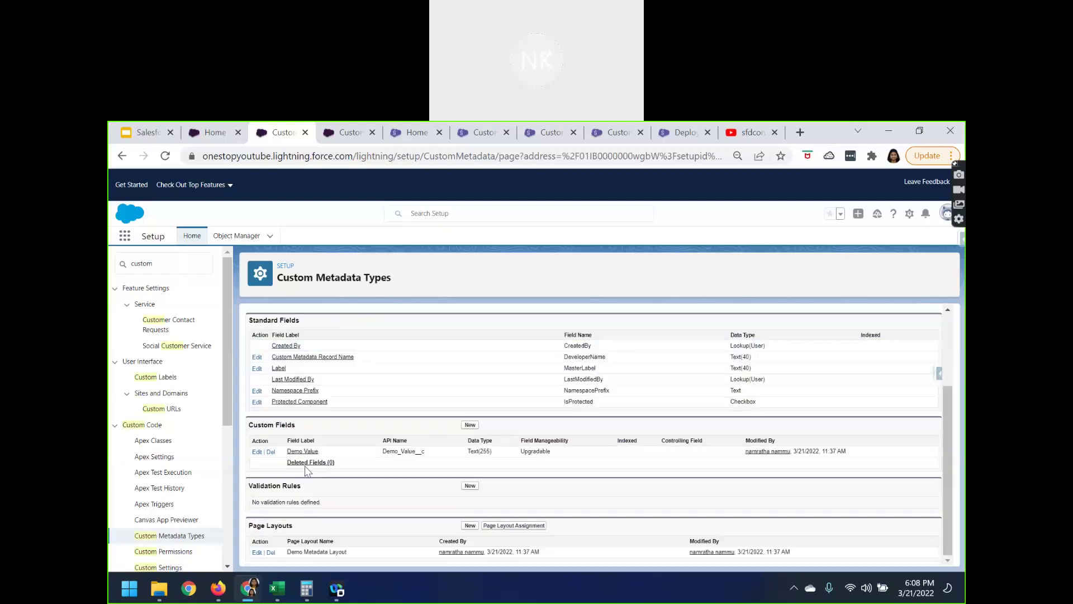
pyautogui.moveTo(320, 451); pyautogui.dragTo(281, 454)
pyautogui.click(333, 450)
pyautogui.moveTo(289, 552); pyautogui.dragTo(361, 555)
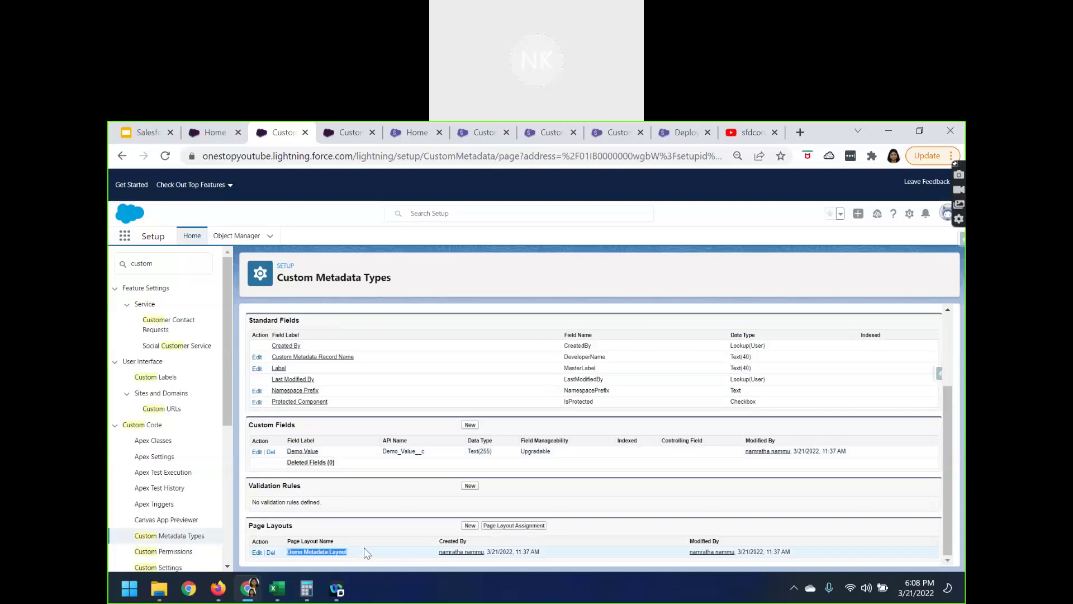
pyautogui.hotkey('ctrl', '+')
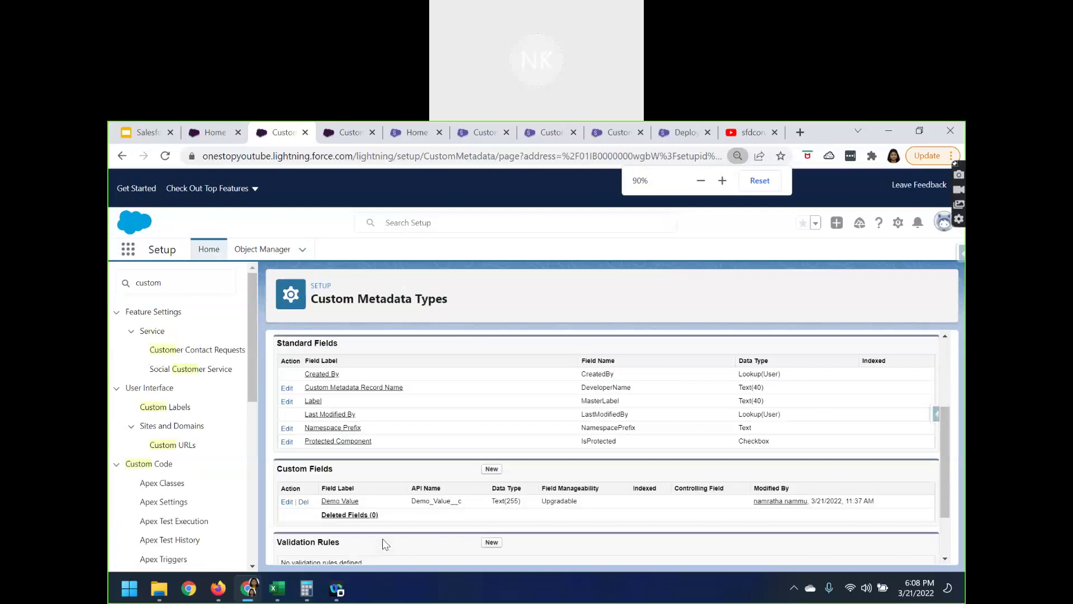
# - View the records of the Demo Metadata type, then return to its detail page
pyautogui.scroll(5, 424, 478)
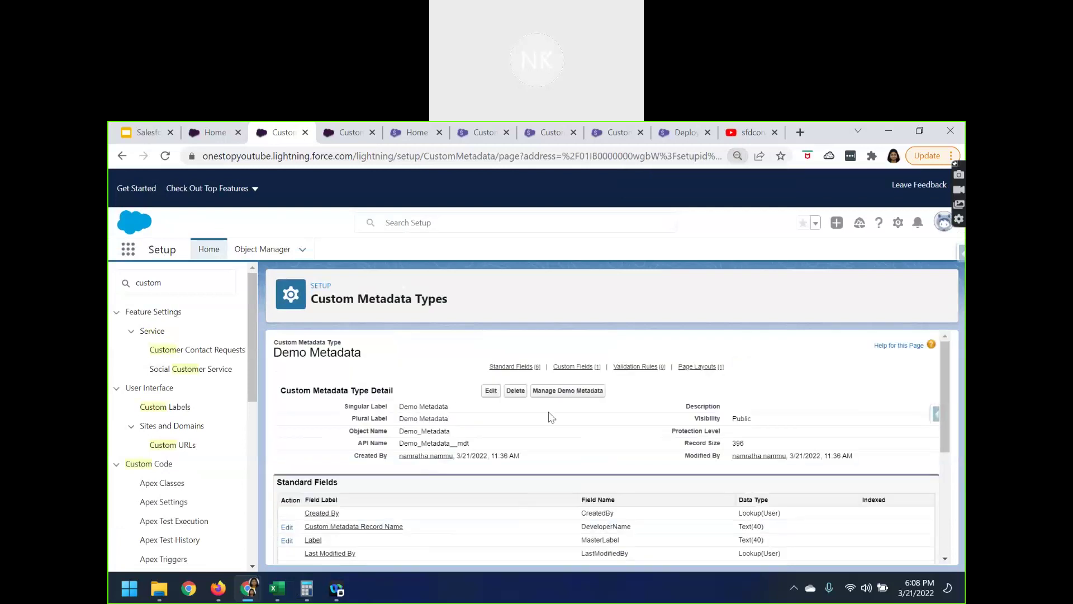
pyautogui.click(563, 391)
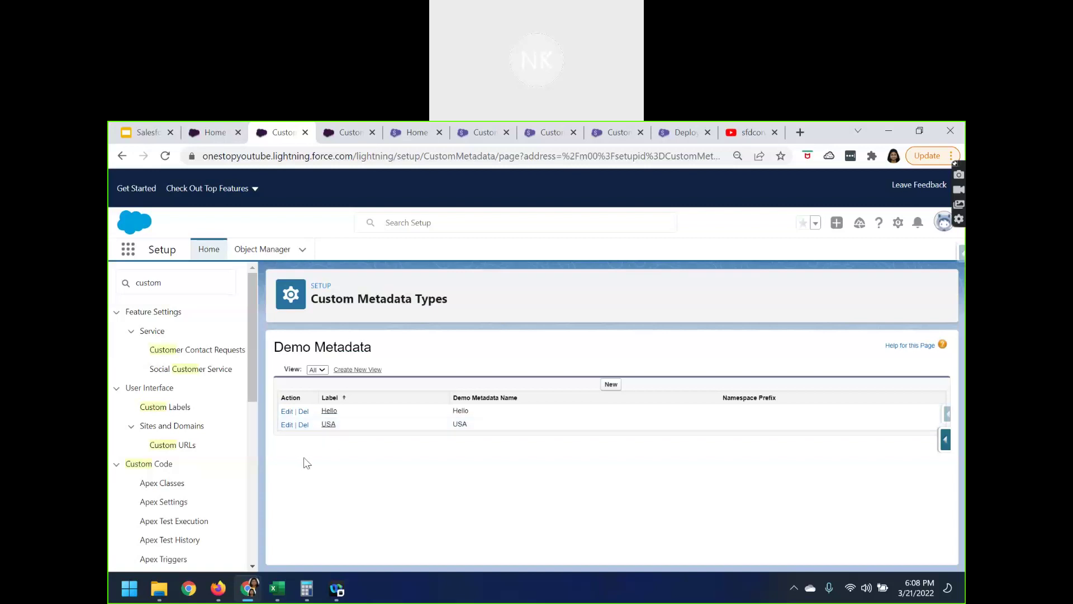
pyautogui.click(123, 162)
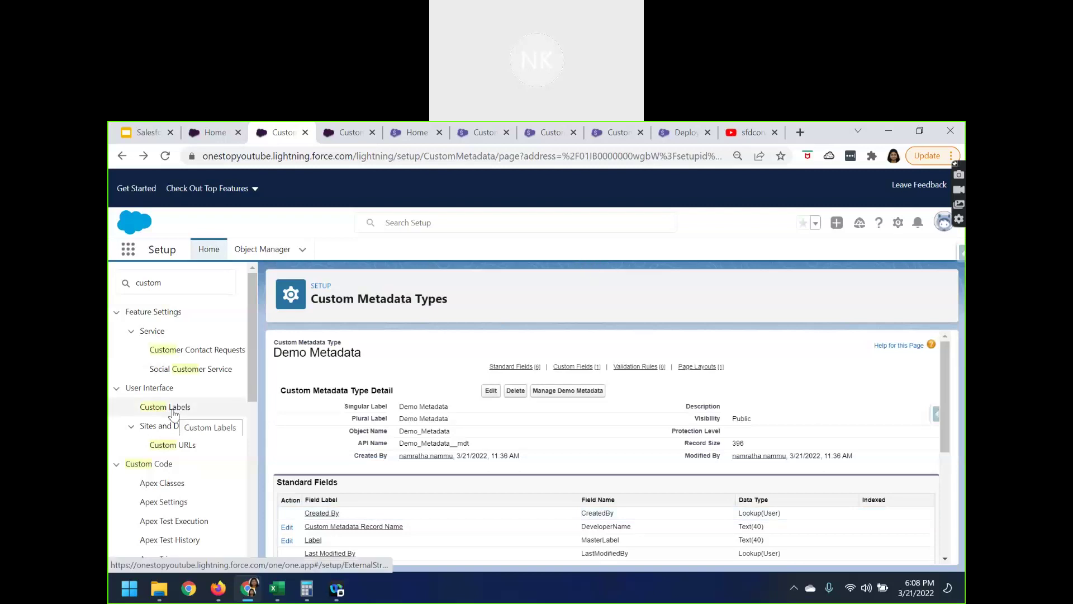
# - Find Deployment Settings in Setup and check the upload authorization direction of the sfdc1stop connection
pyautogui.doubleClick(148, 282)
pyautogui.write('de')
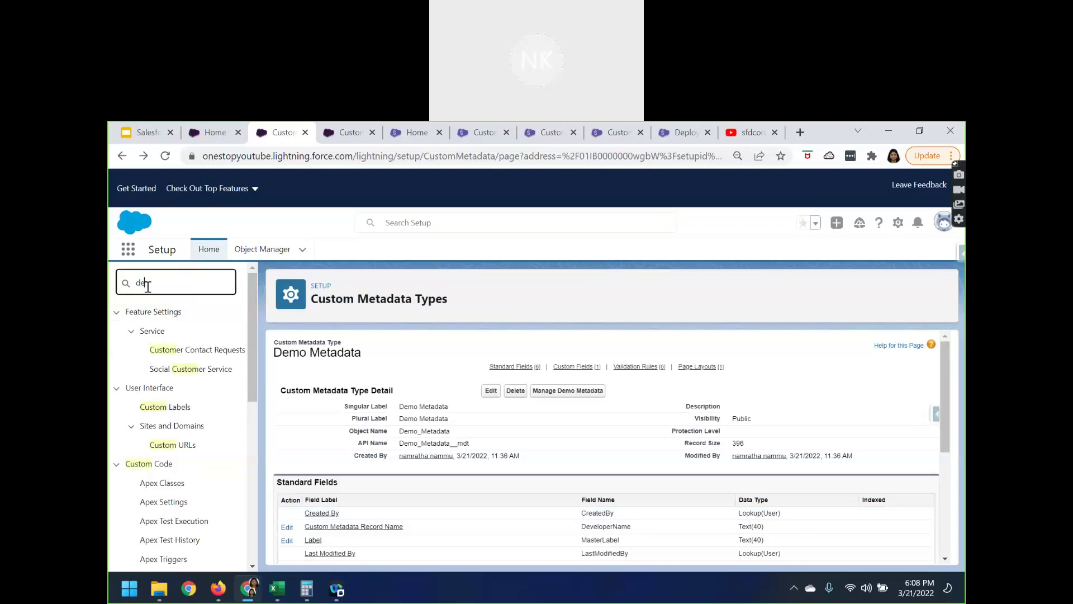
pyautogui.write('pl')
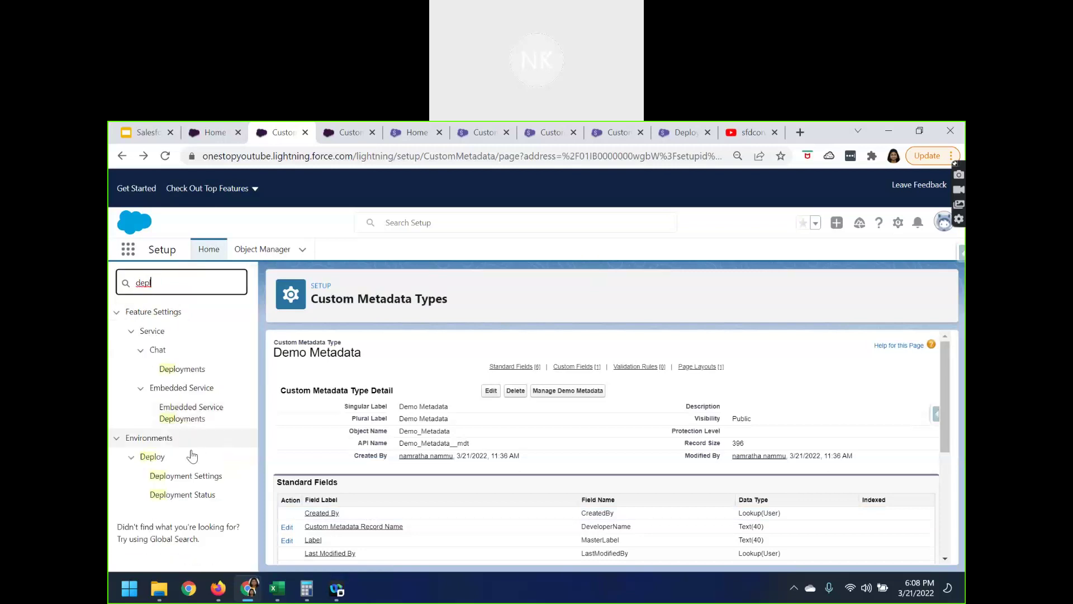
pyautogui.click(187, 480)
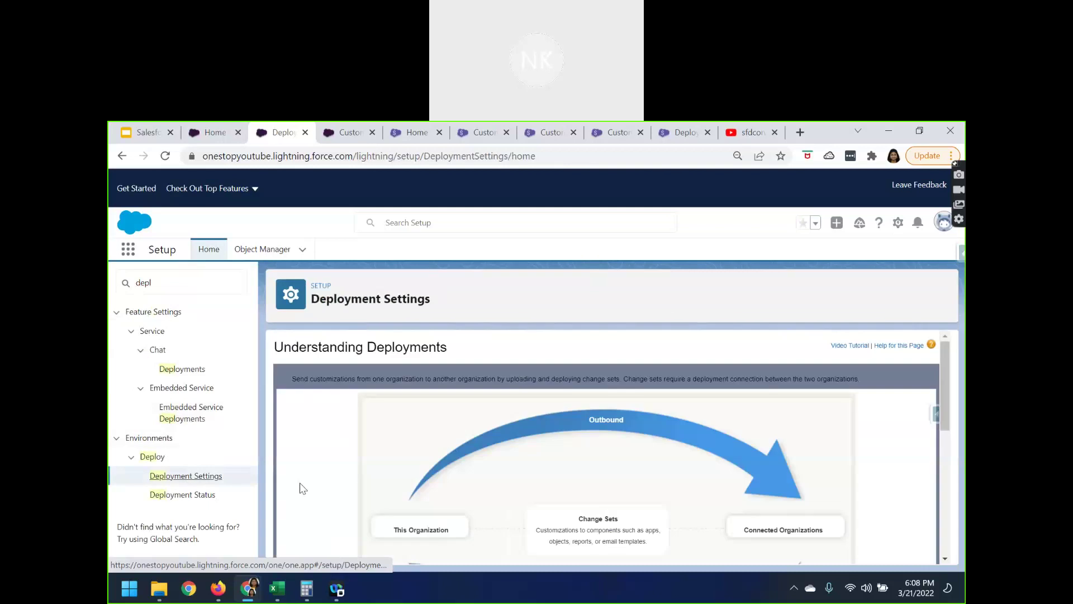
pyautogui.scroll(-5, 301, 503)
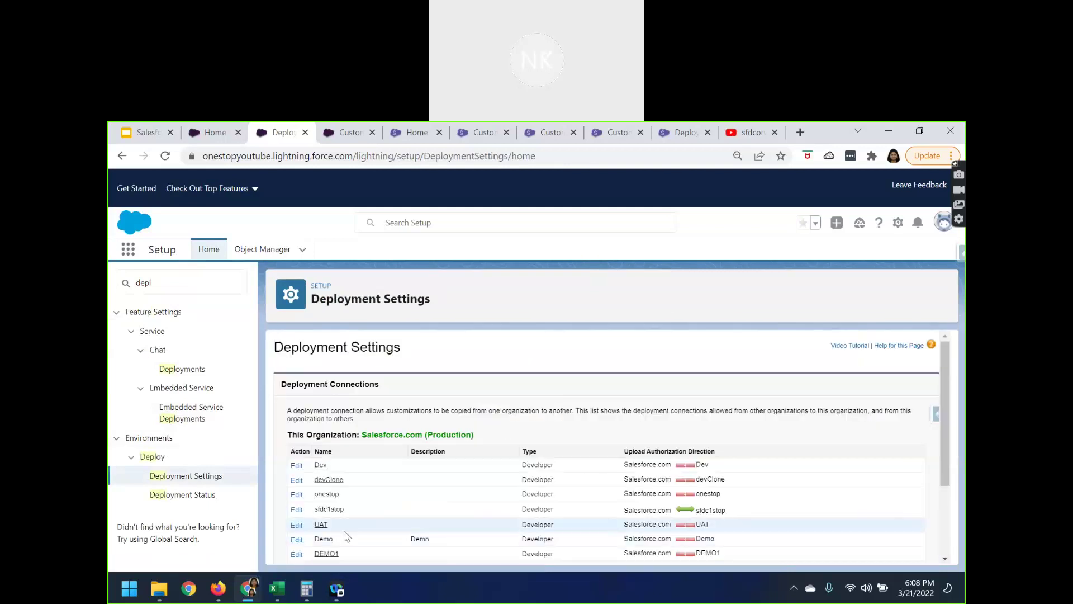
pyautogui.moveTo(623, 510); pyautogui.dragTo(695, 508)
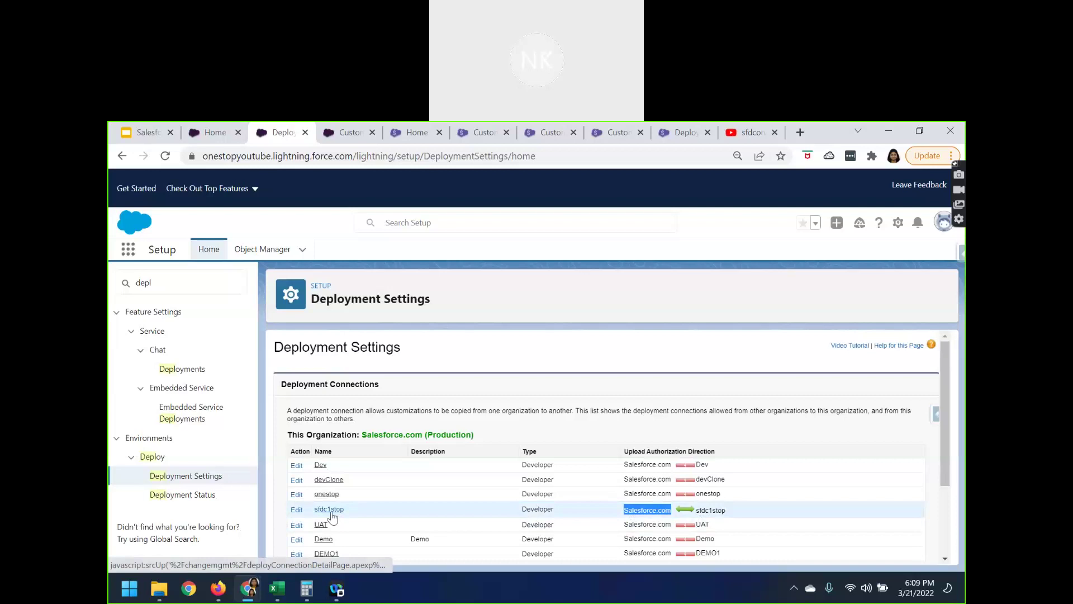
# - Find Outbound Change Sets in Setup and continue past the introduction to the list of change sets
pyautogui.doubleClick(141, 285)
pyautogui.write('d')
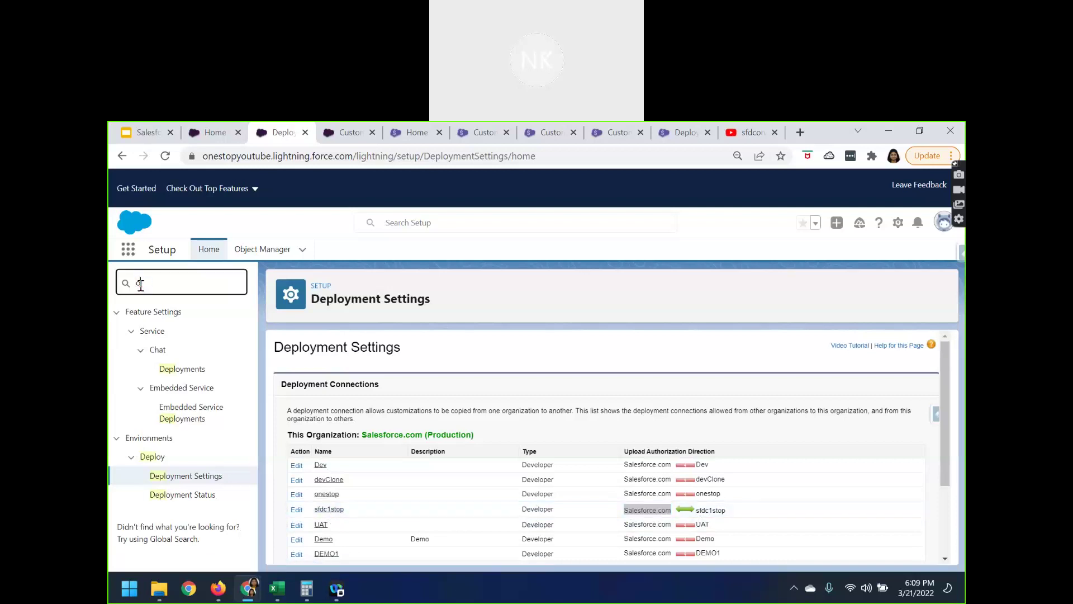
pyautogui.write('utb')
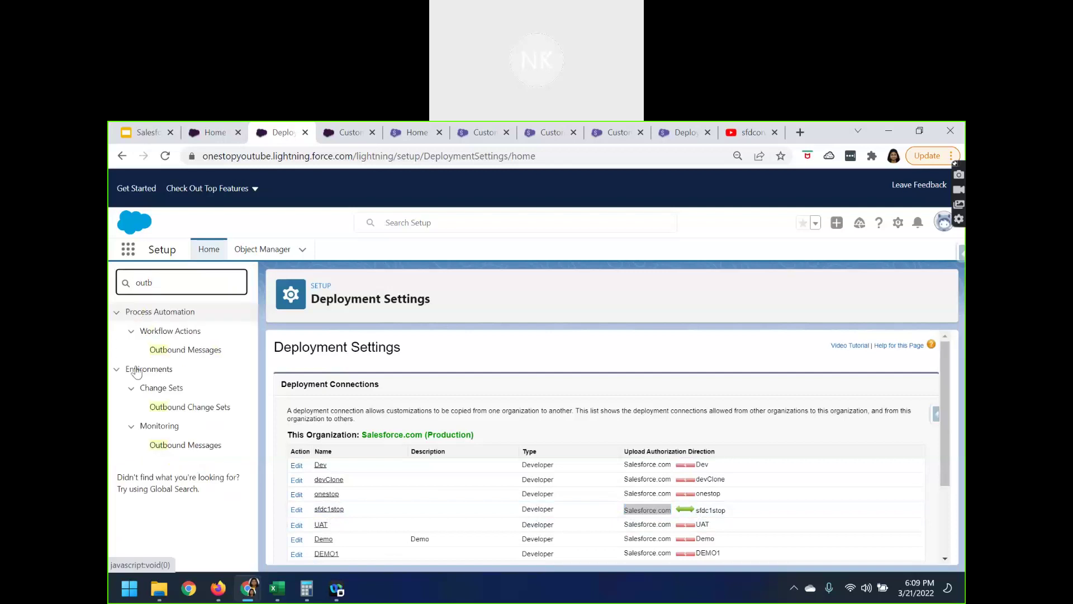
pyautogui.click(201, 412)
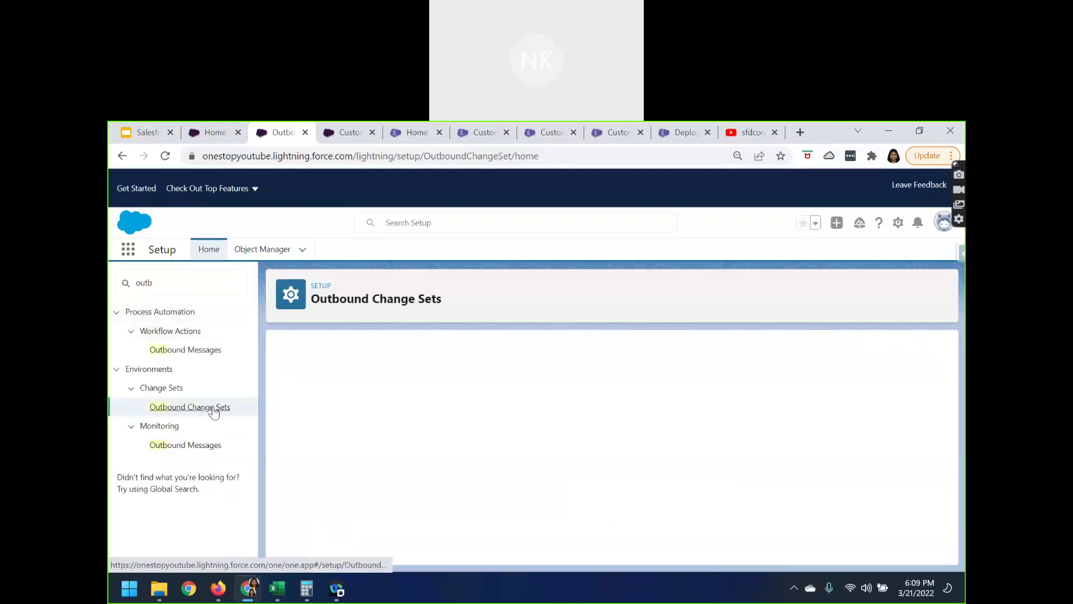
pyautogui.scroll(-5, 491, 479)
pyautogui.click(295, 540)
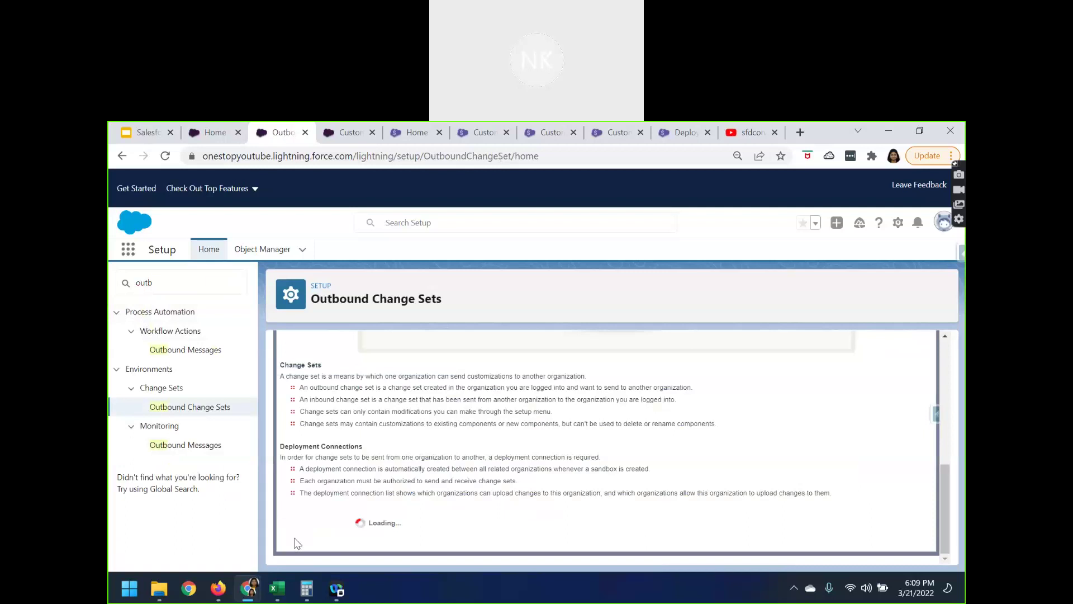
pyautogui.scroll(-1, 412, 514)
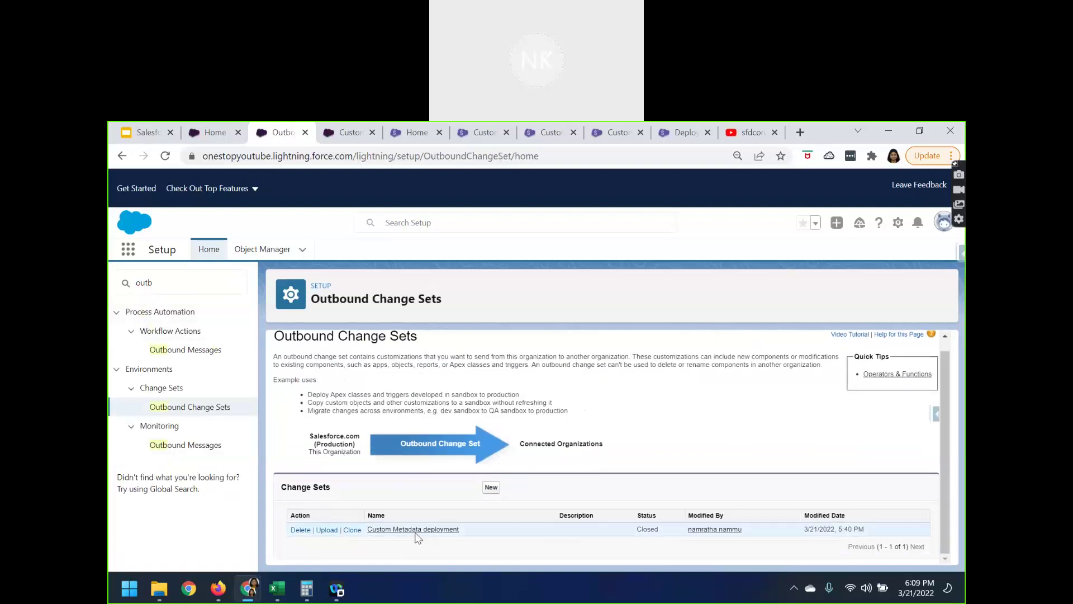
# - Create an outbound change set named "SFDCONESTOP deployment" with no description
pyautogui.click(494, 488)
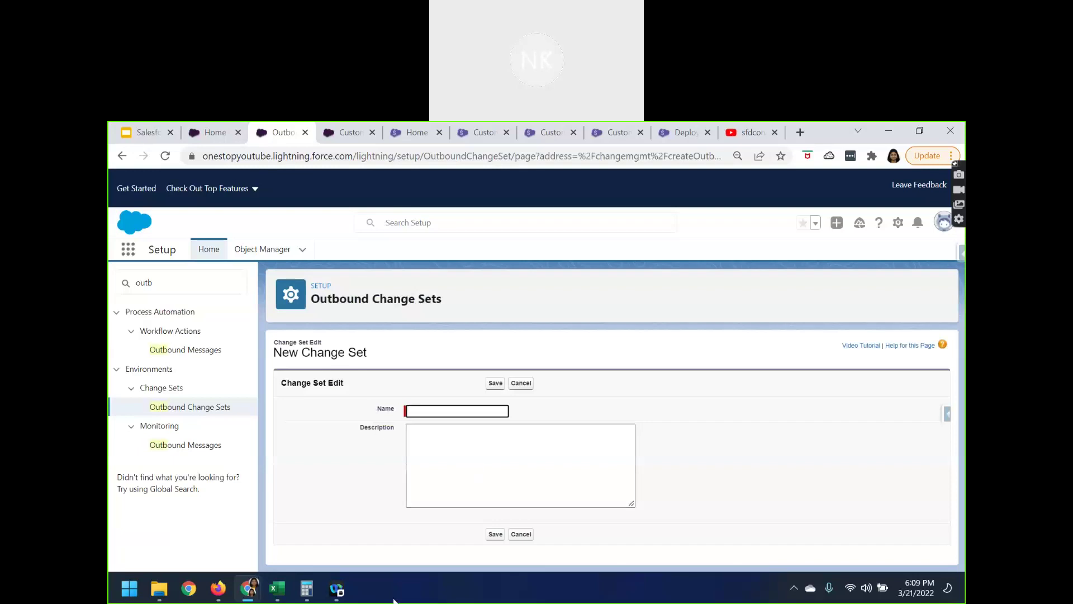
pyautogui.write('SFDCONESTOP deployment')
pyautogui.click(431, 441)
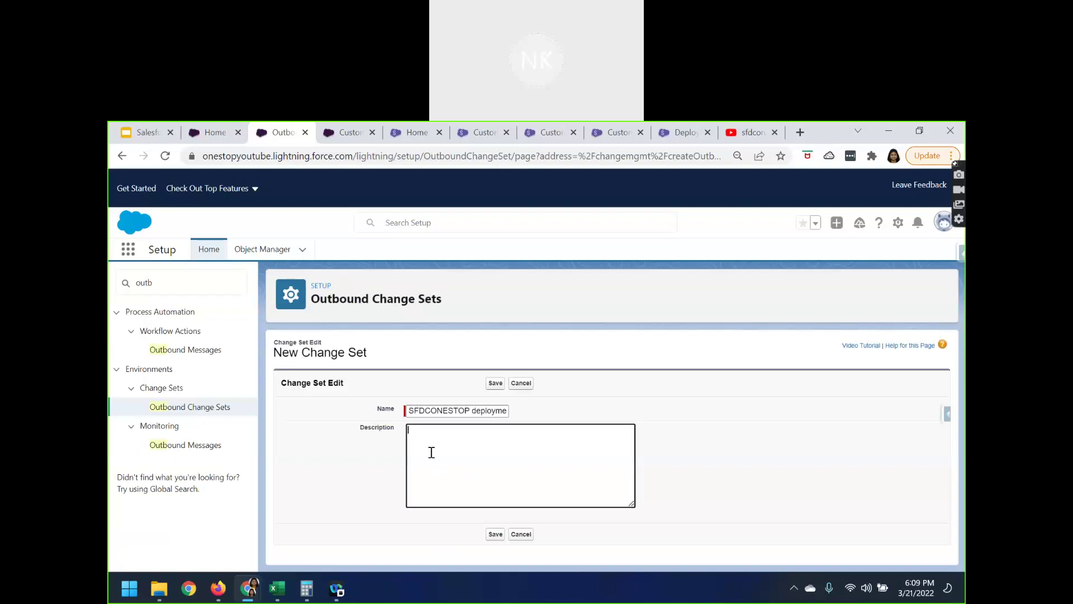
pyautogui.click(495, 535)
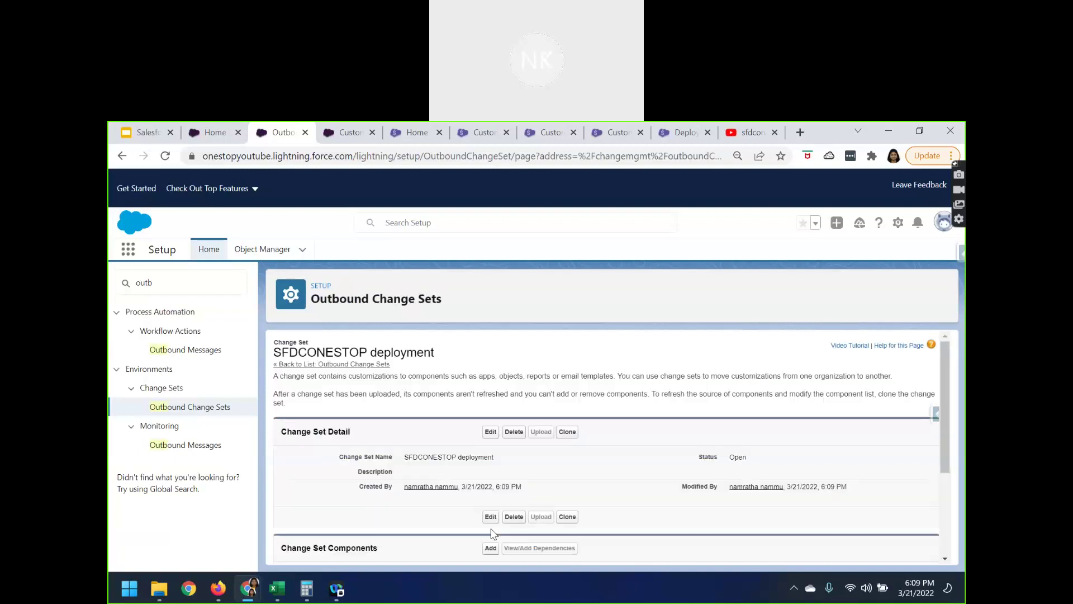
# - Add the Demo Metadata component of type Custom Metadata Type to the SFDCONESTOP deployment change set
pyautogui.scroll(-3, 446, 520)
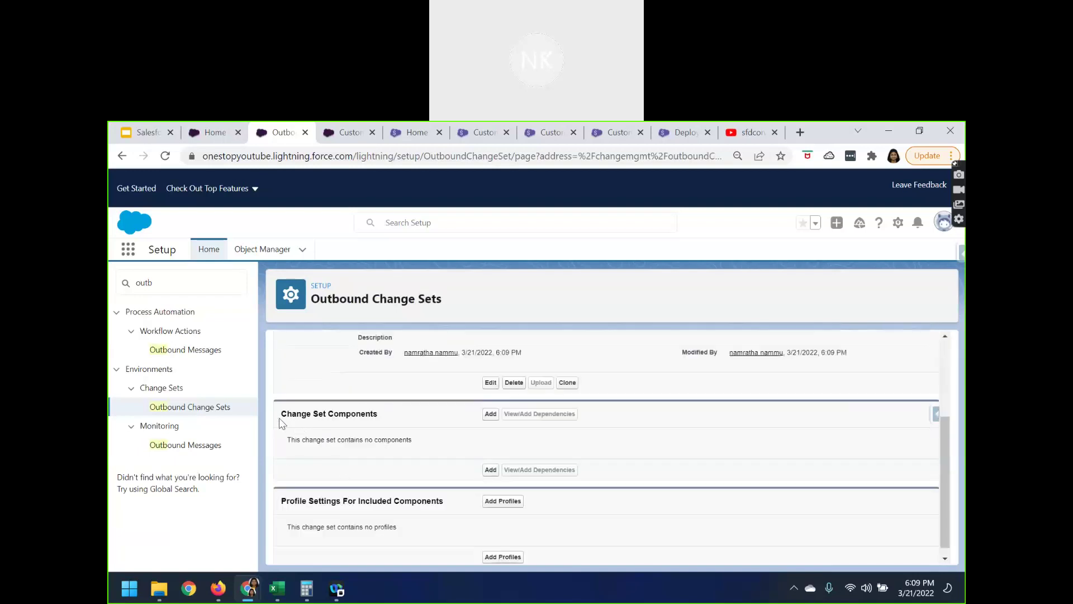
pyautogui.moveTo(281, 414); pyautogui.dragTo(387, 421)
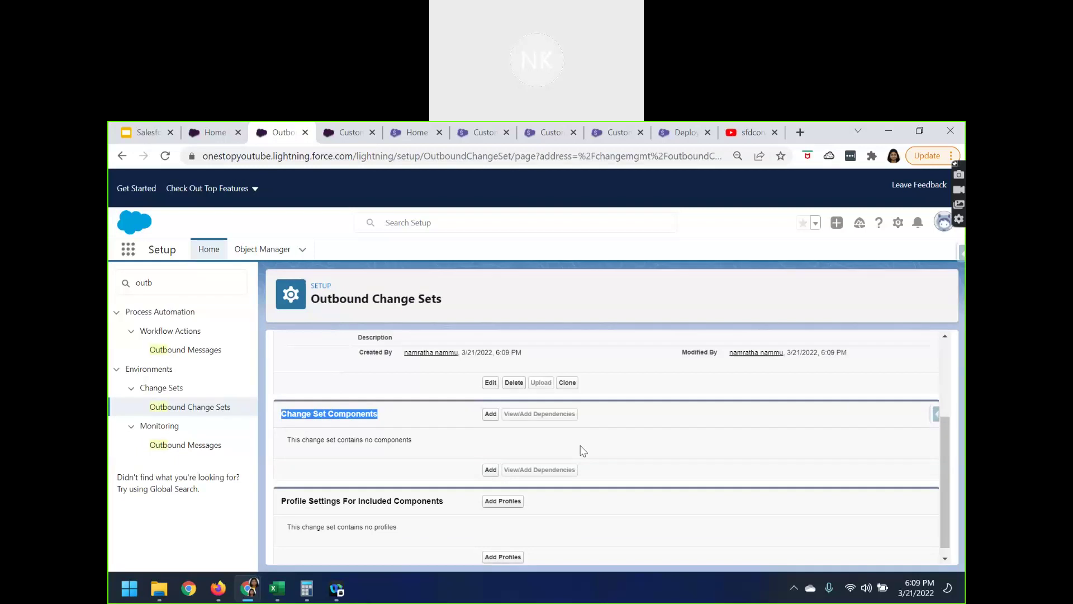
pyautogui.click(490, 414)
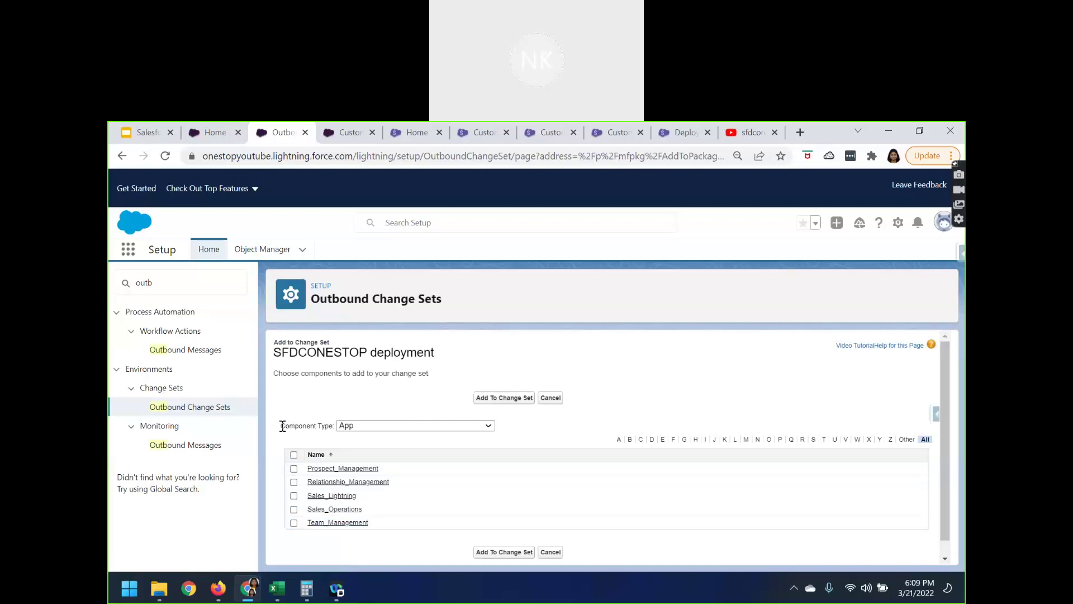
pyautogui.moveTo(280, 426); pyautogui.dragTo(335, 426)
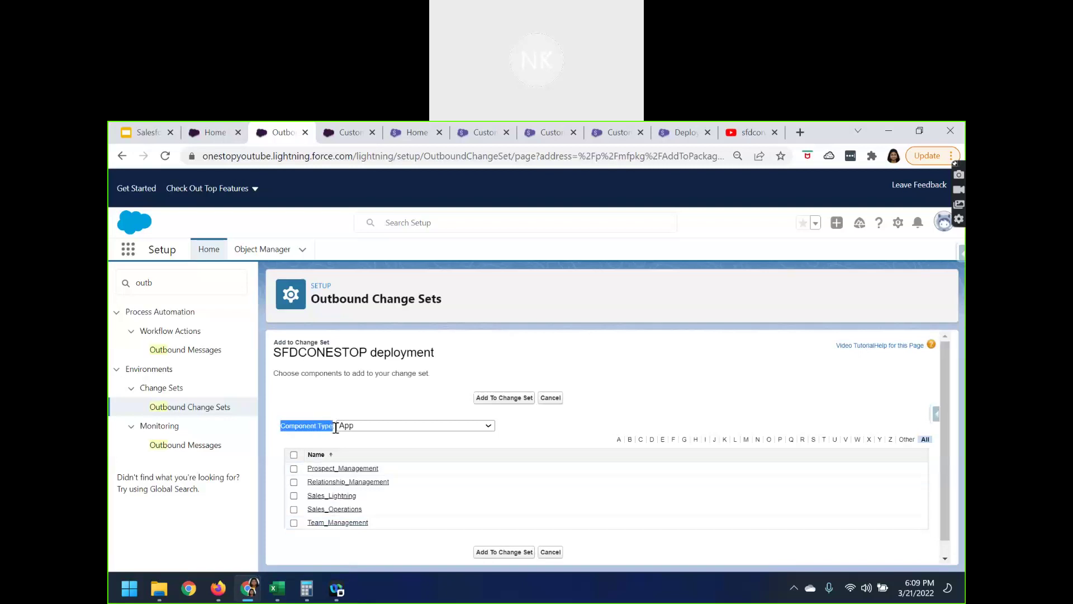
pyautogui.click(426, 427)
pyautogui.moveTo(492, 253); pyautogui.dragTo(492, 289)
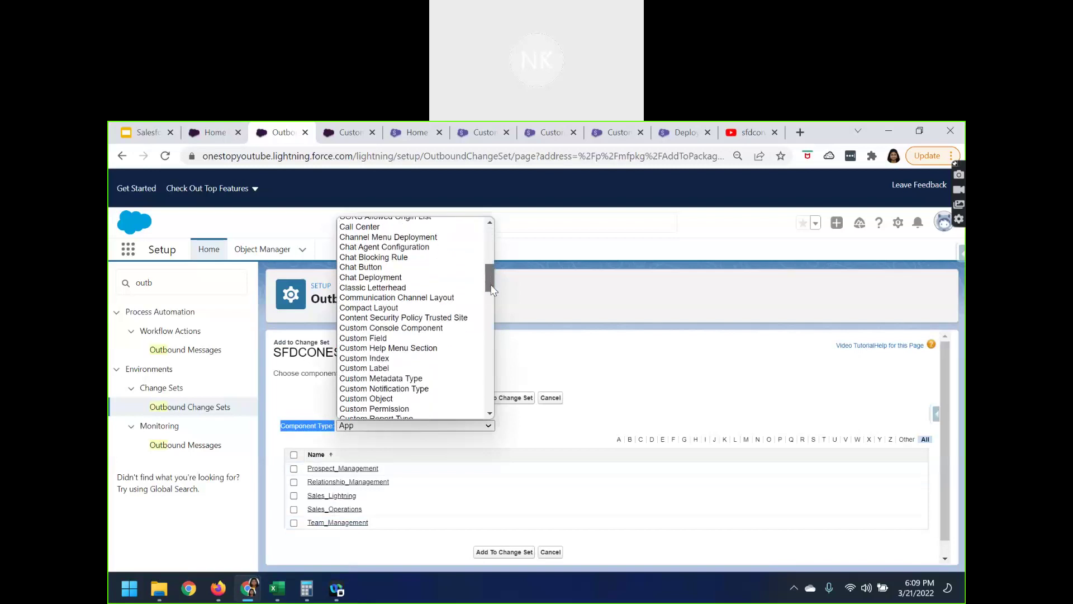
pyautogui.click(352, 378)
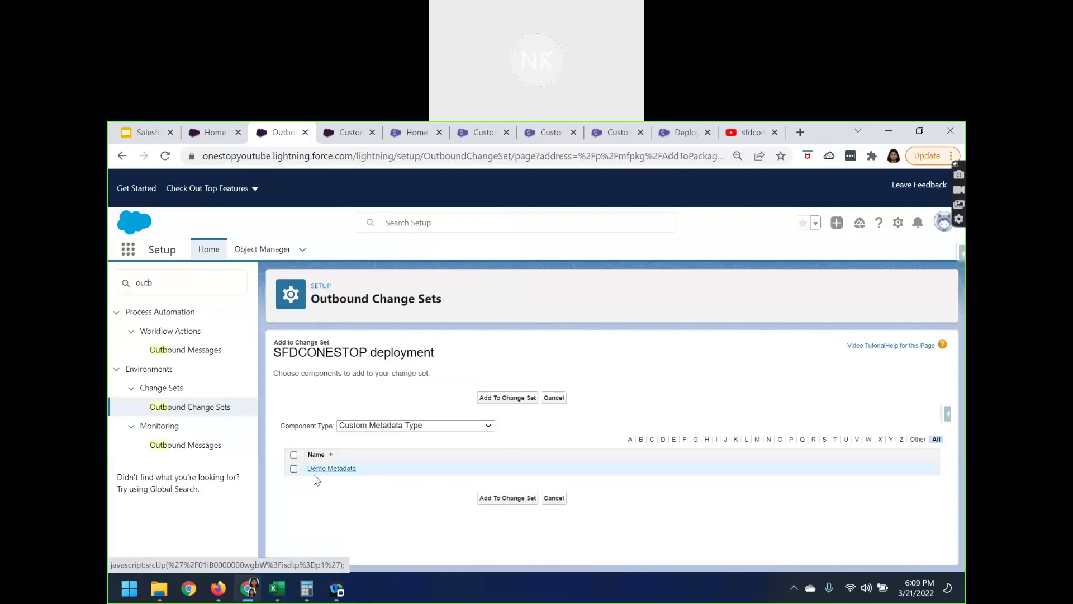
pyautogui.click(294, 468)
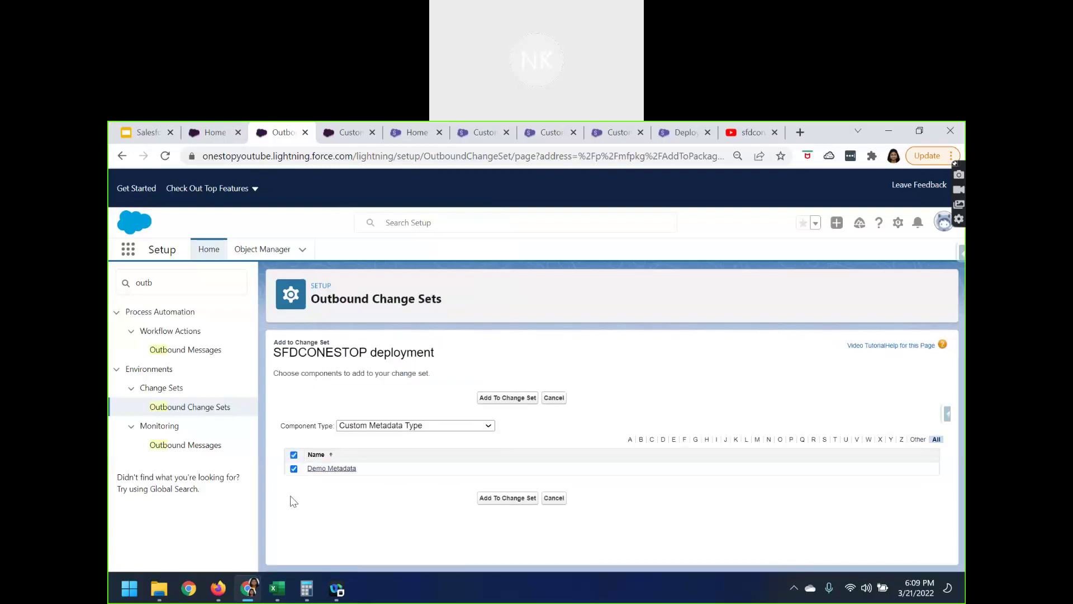
pyautogui.click(501, 498)
pyautogui.scroll(-2, 366, 512)
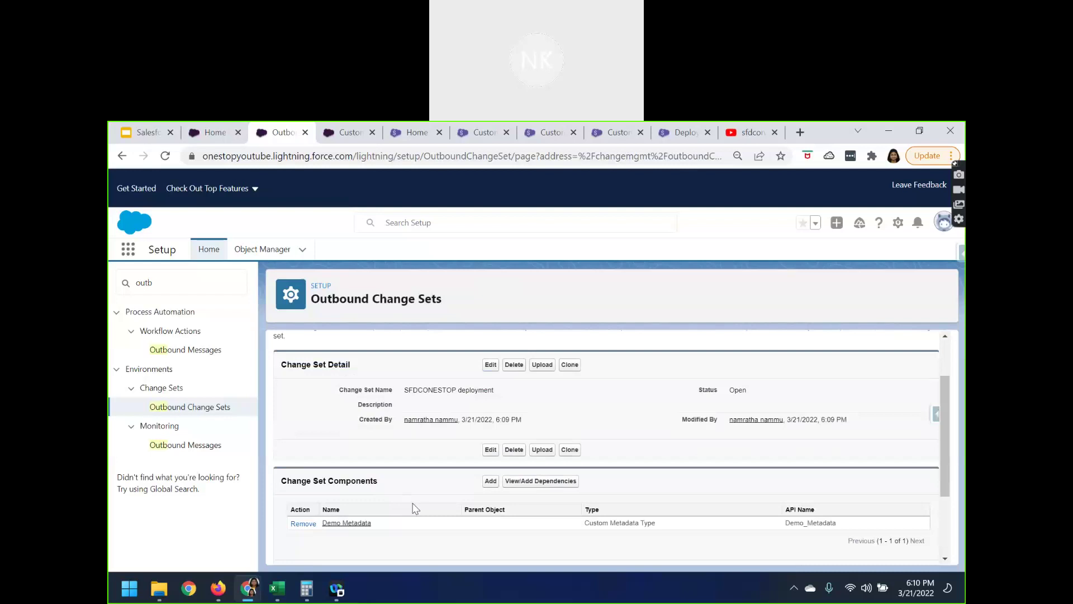
# - Add the dependent components Demo Metadata Layout and Demo Value to the SFDCONESTOP deployment change set
pyautogui.click(555, 486)
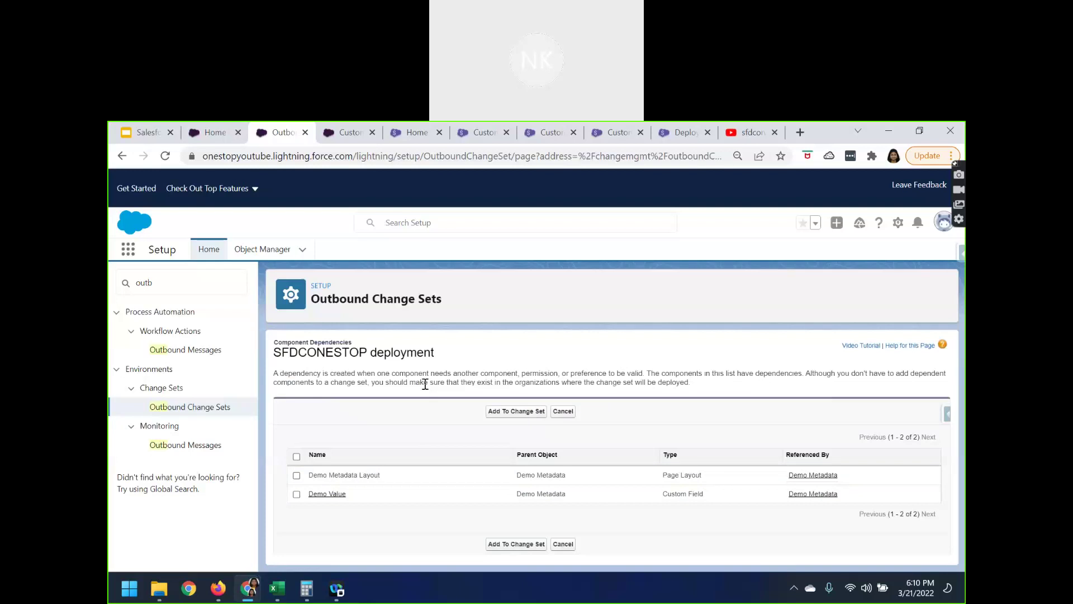
pyautogui.click(297, 476)
pyautogui.click(297, 494)
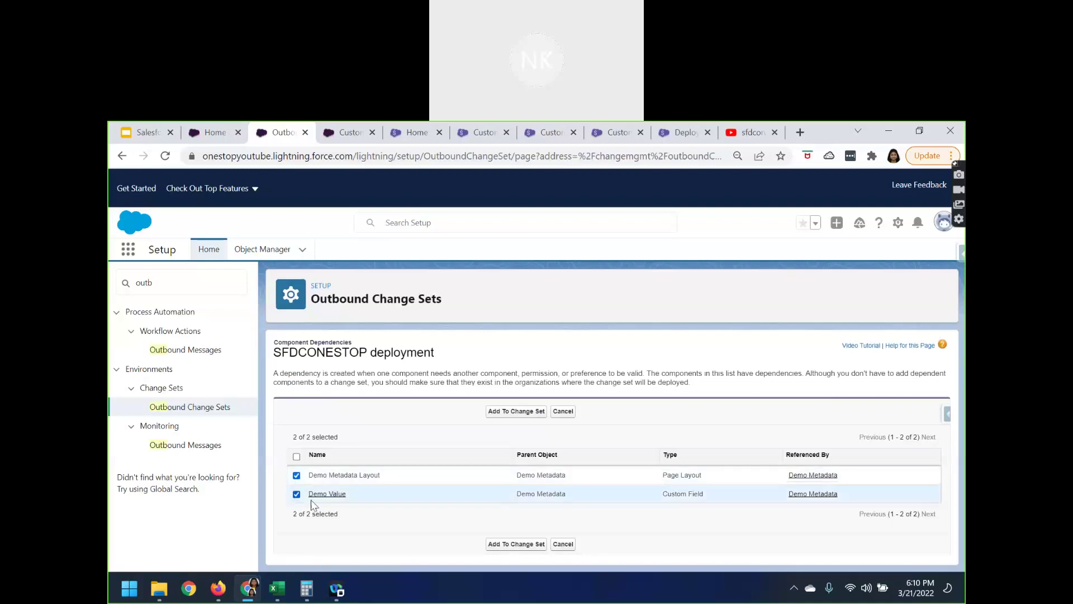
pyautogui.click(500, 417)
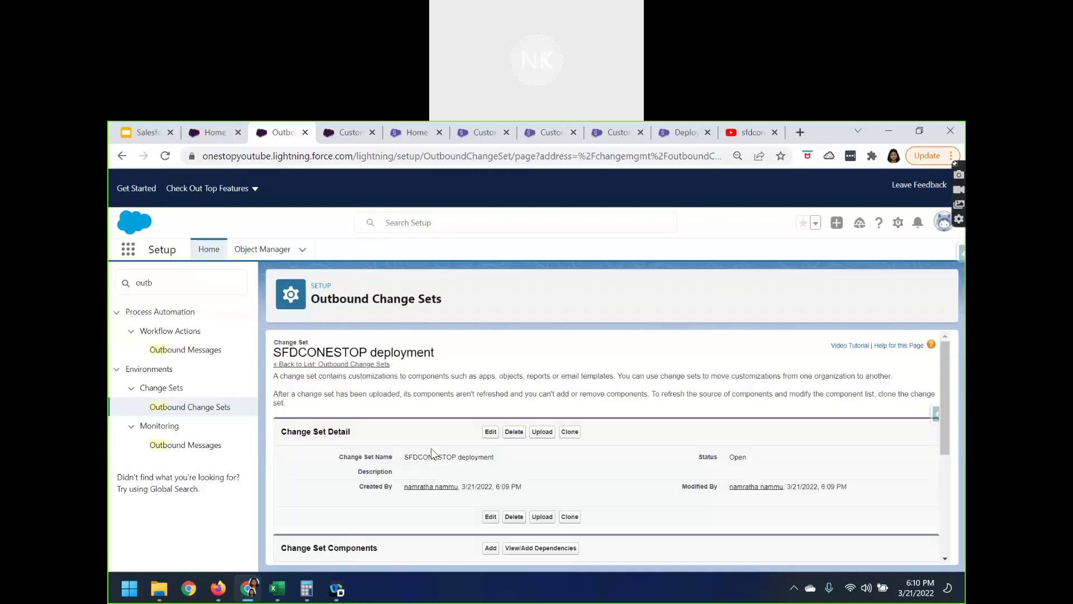
pyautogui.scroll(-3, 431, 456)
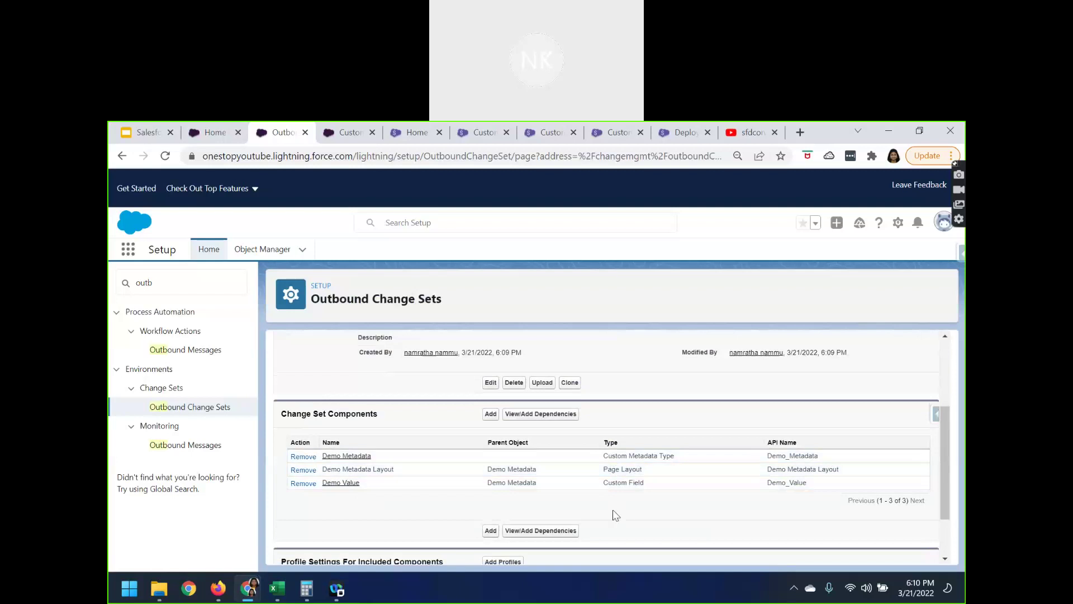
pyautogui.moveTo(604, 483); pyautogui.dragTo(654, 488)
# - Start adding another component to the change set, and check the Demo Metadata type's records in Custom Metadata Types
pyautogui.click(490, 414)
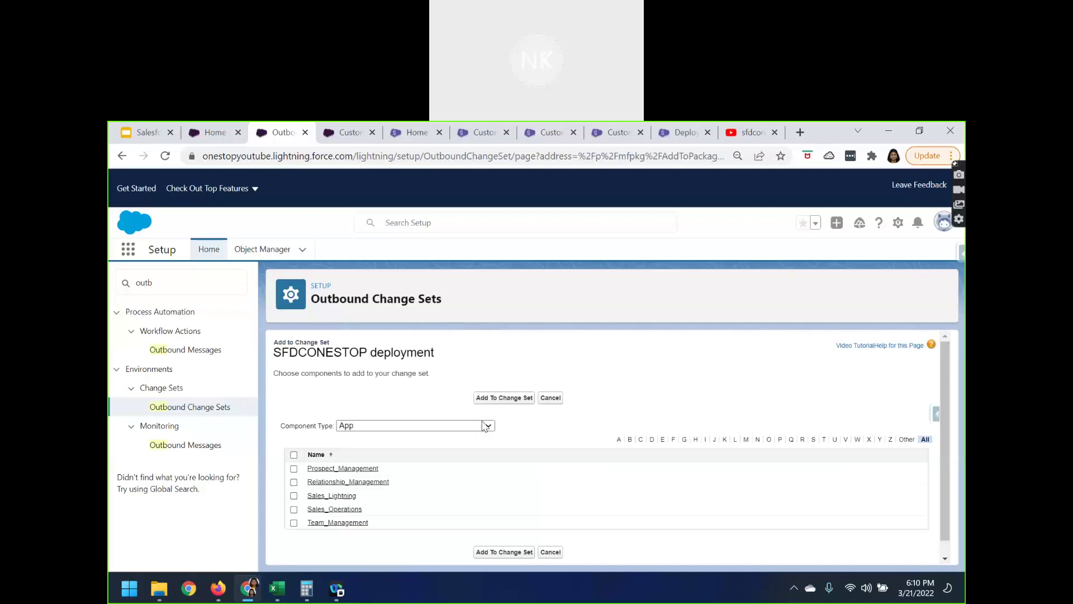
pyautogui.click(339, 136)
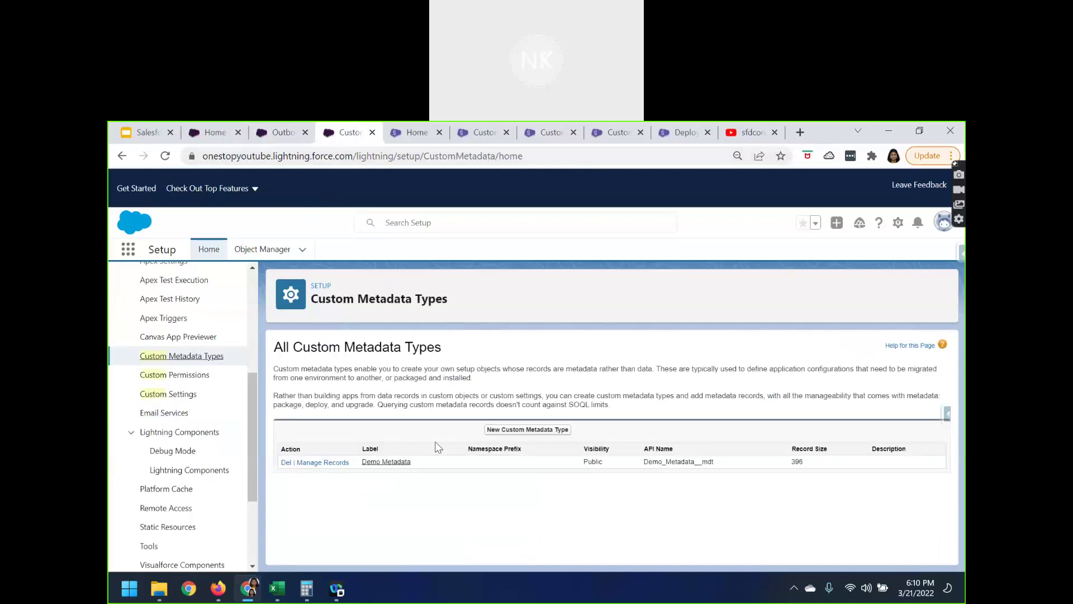
pyautogui.click(379, 466)
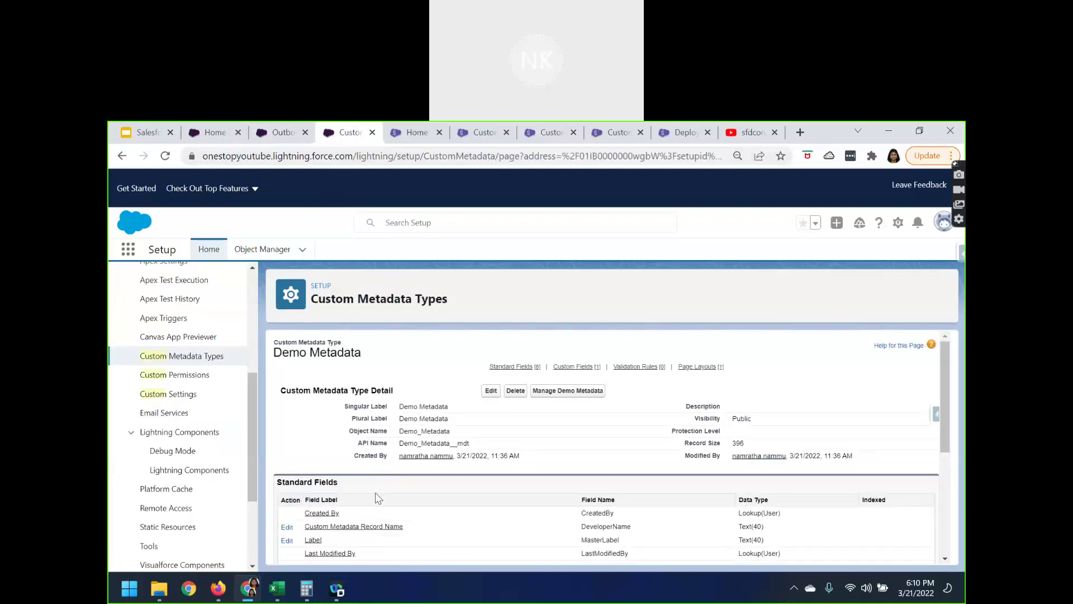
pyautogui.click(587, 394)
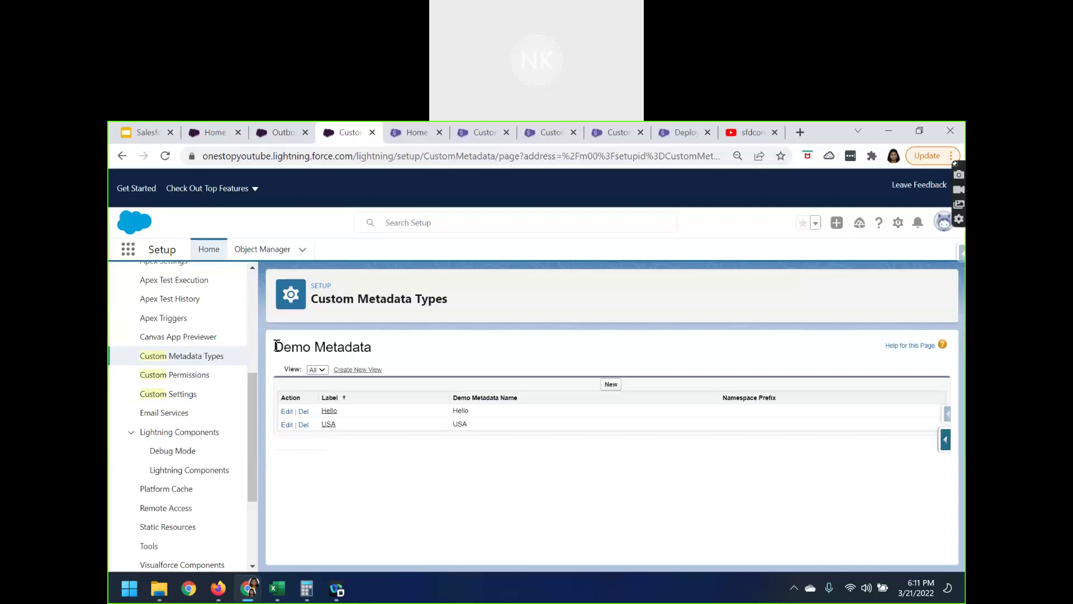
pyautogui.moveTo(272, 348); pyautogui.dragTo(406, 350)
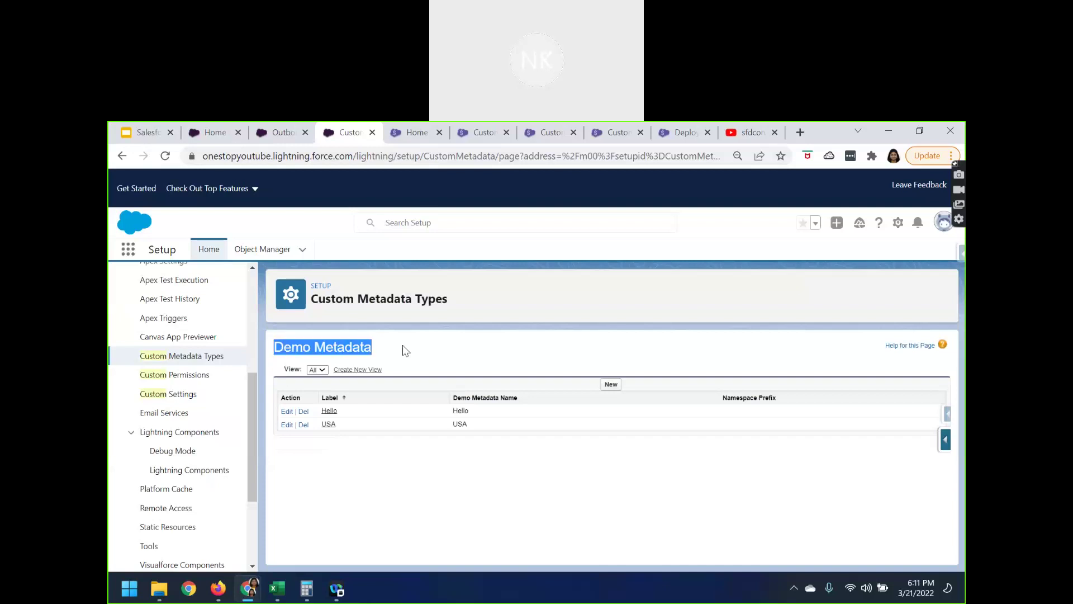
pyautogui.click(270, 138)
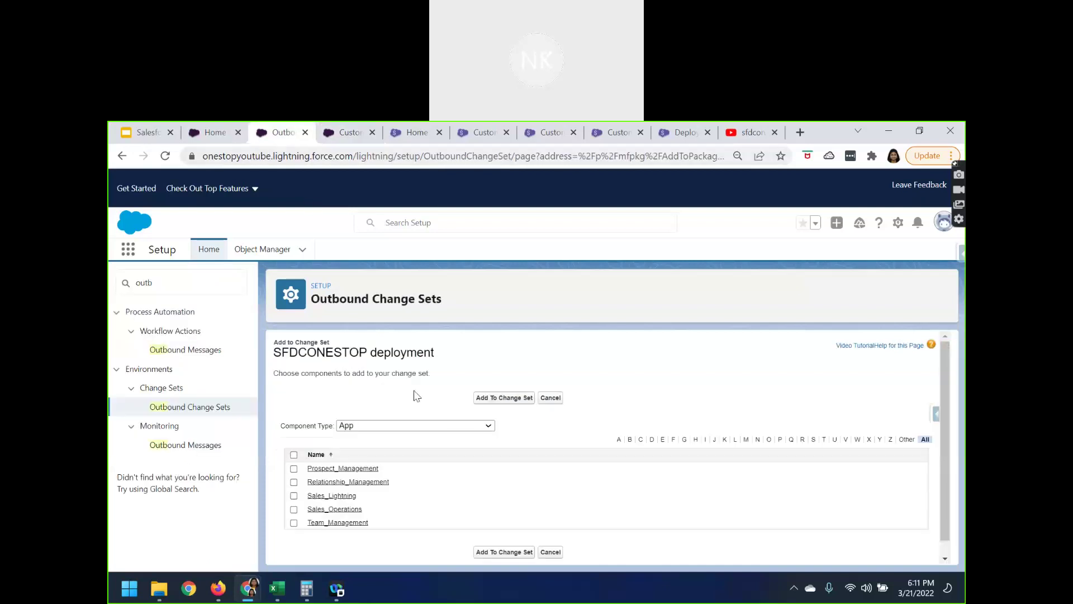
# - Add the Hello and USA records of component type Demo Metadata to the change set
pyautogui.click(390, 427)
pyautogui.press('d')
pyautogui.press('d')
pyautogui.press('d')
pyautogui.press('d')
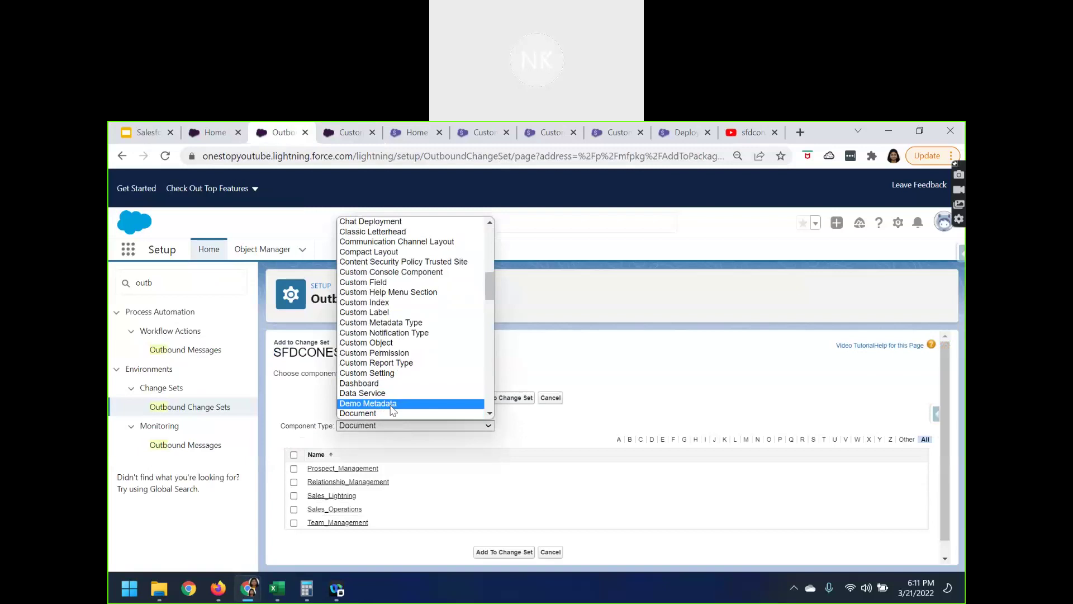
pyautogui.click(393, 404)
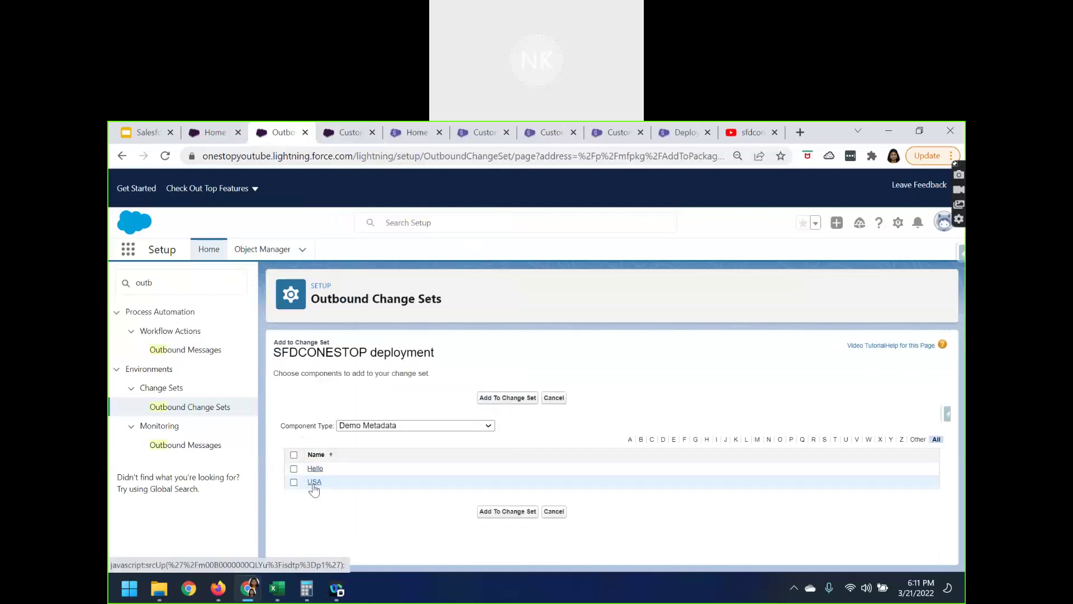
pyautogui.click(293, 468)
pyautogui.click(293, 481)
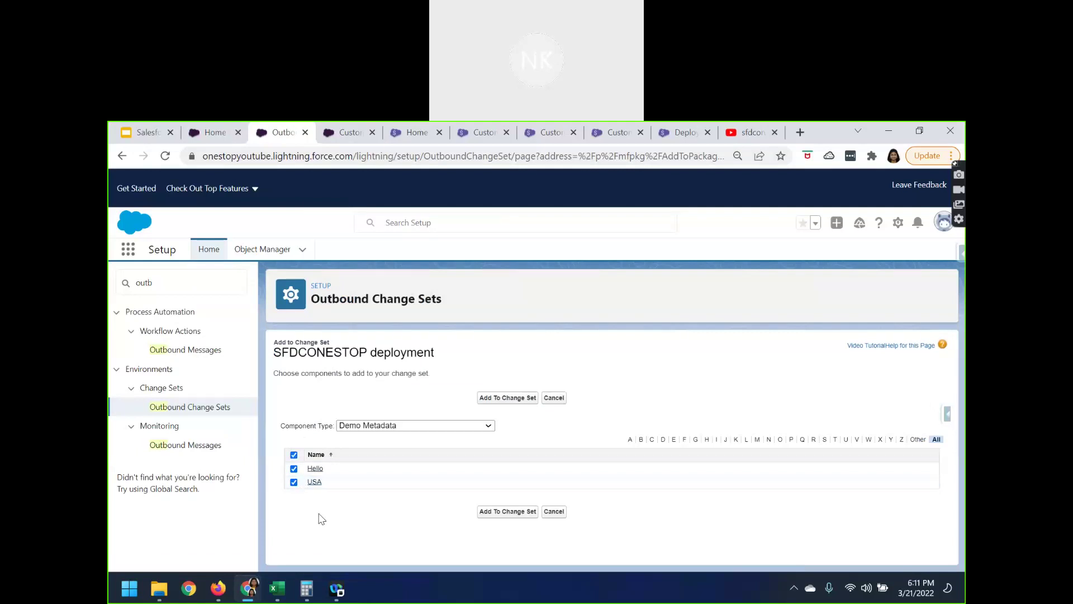
pyautogui.click(493, 512)
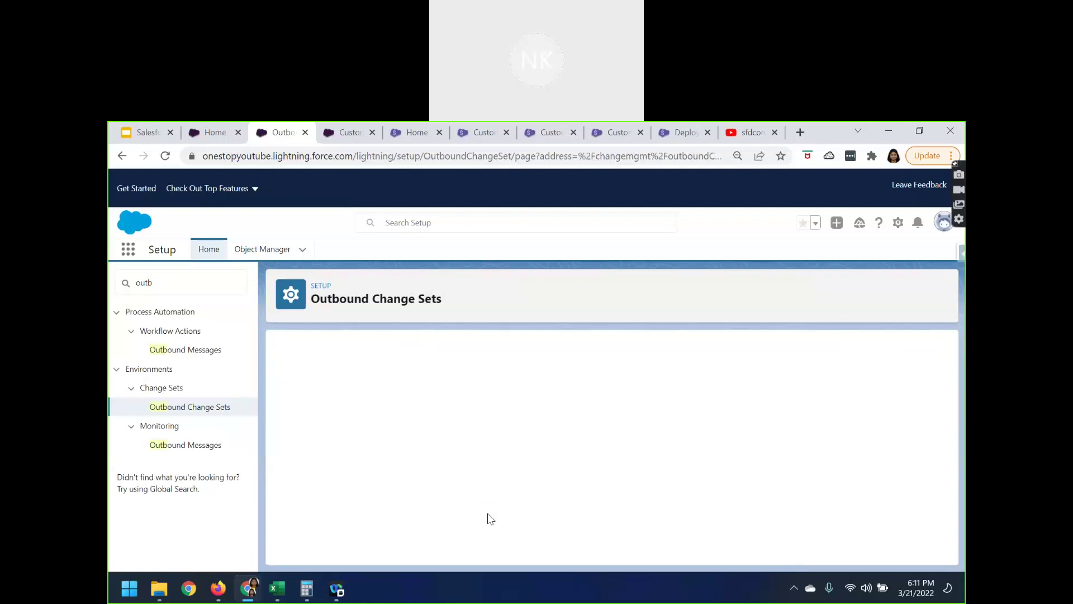
# - Review the type of each component listed in the SFDCONESTOP deployment change set
pyautogui.scroll(-3, 445, 498)
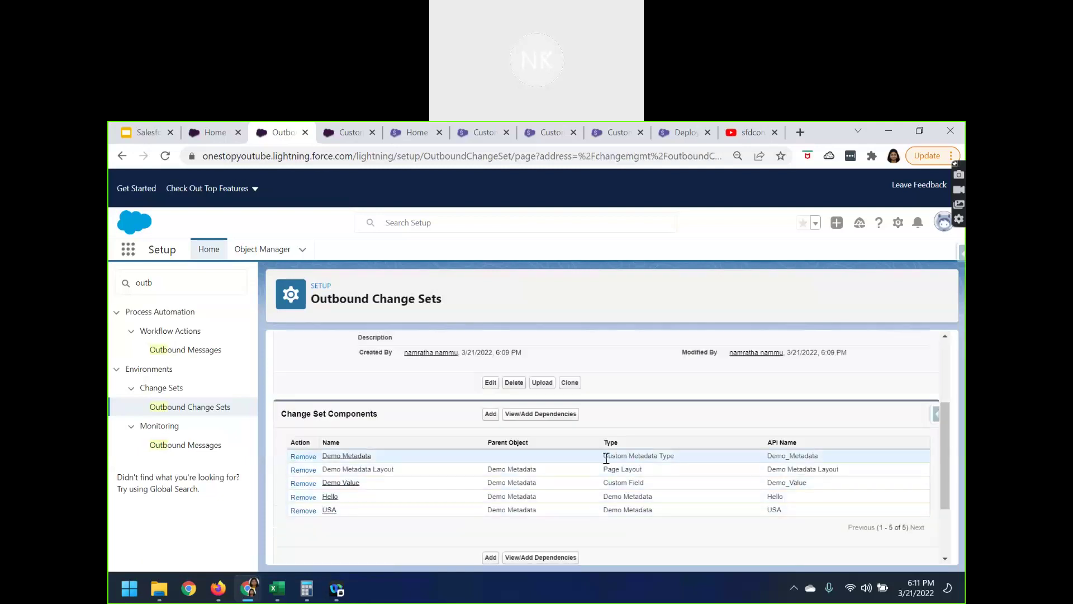
pyautogui.moveTo(605, 459); pyautogui.dragTo(683, 462)
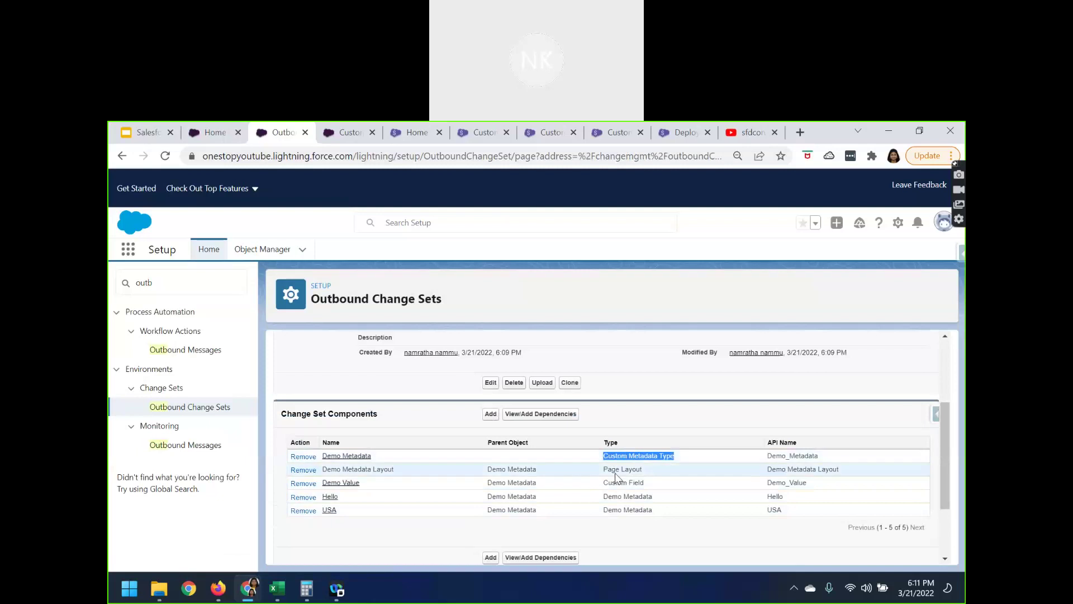
pyautogui.moveTo(606, 470); pyautogui.dragTo(650, 478)
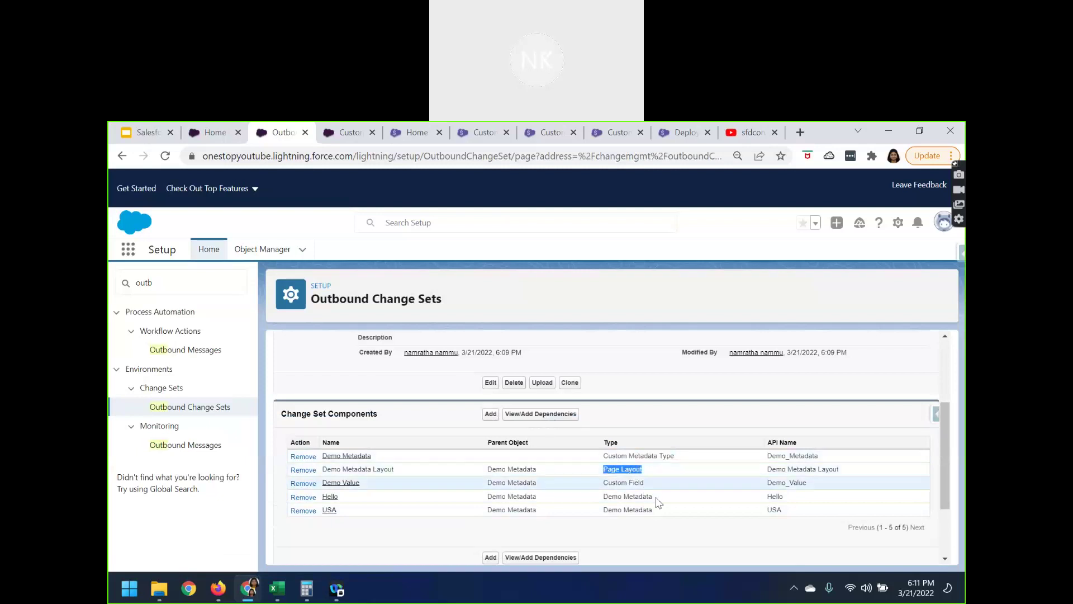
pyautogui.moveTo(604, 484); pyautogui.dragTo(651, 486)
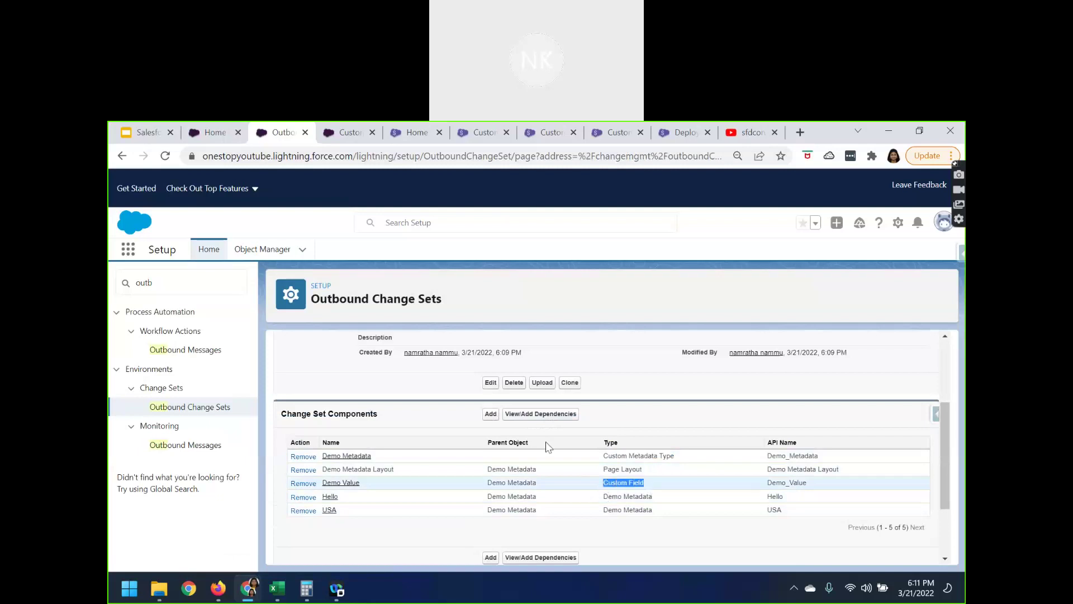
pyautogui.click(608, 496)
pyautogui.moveTo(608, 496); pyautogui.dragTo(664, 503)
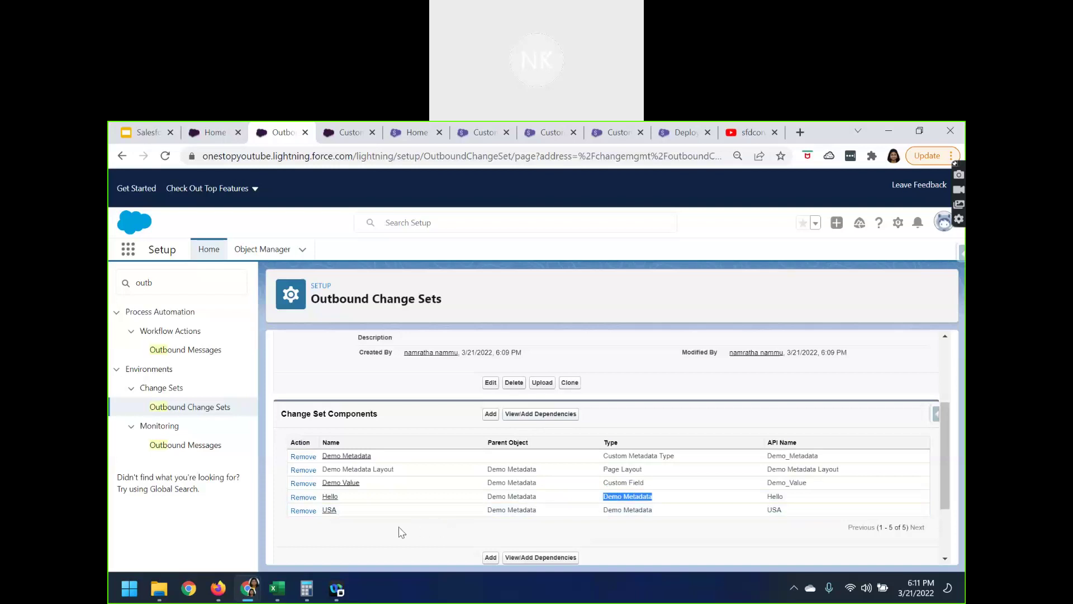
# - Check the change set's status and upload it to the sfdc1stop target organization
pyautogui.scroll(1, 486, 500)
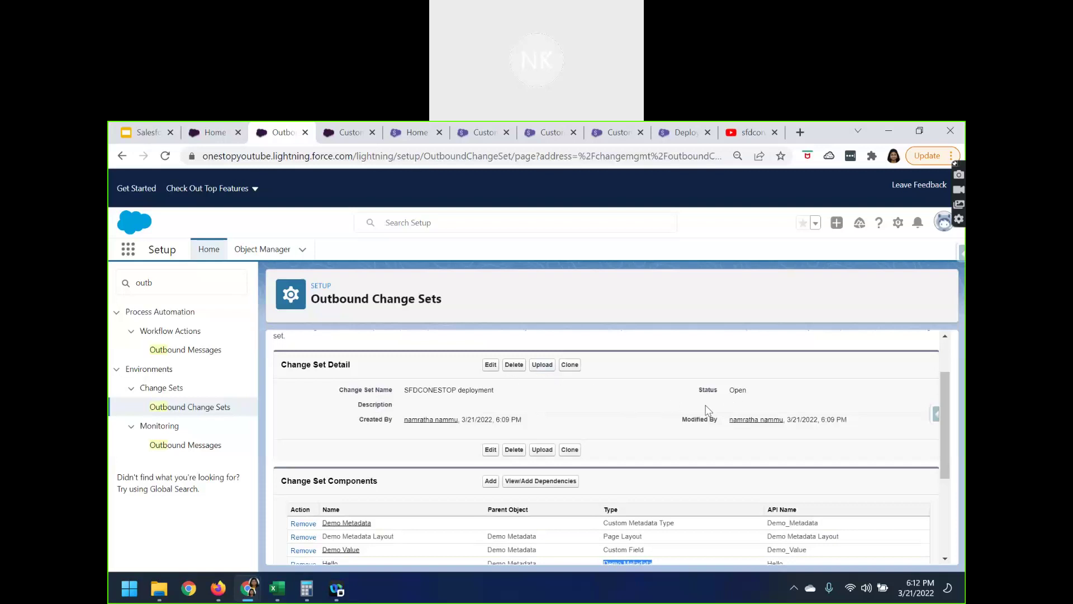
pyautogui.moveTo(697, 389); pyautogui.dragTo(741, 388)
pyautogui.click(542, 370)
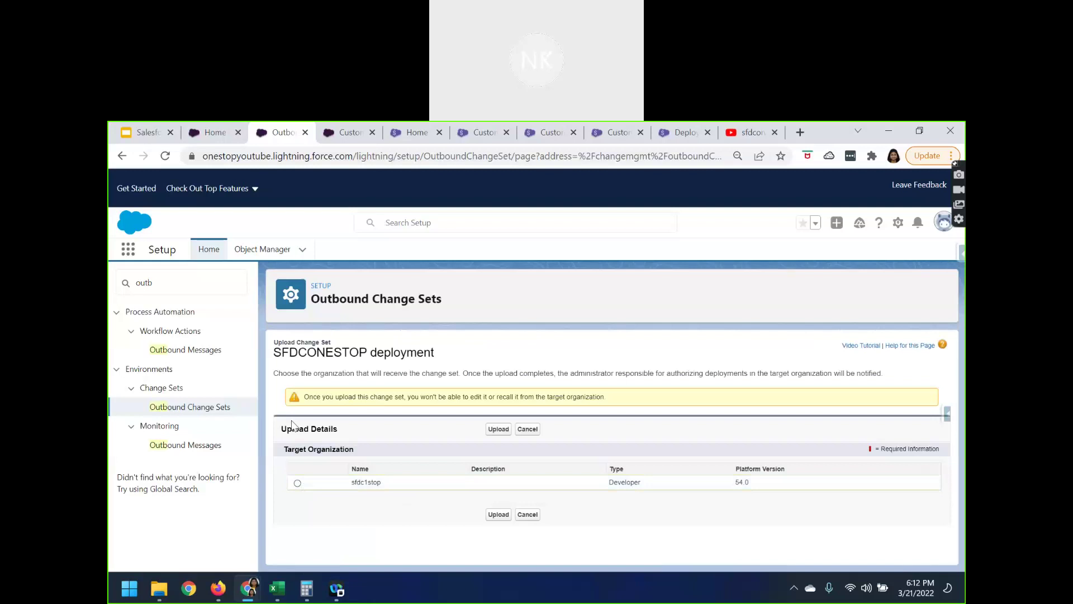
pyautogui.moveTo(284, 433); pyautogui.dragTo(347, 434)
pyautogui.click(297, 483)
pyautogui.click(499, 514)
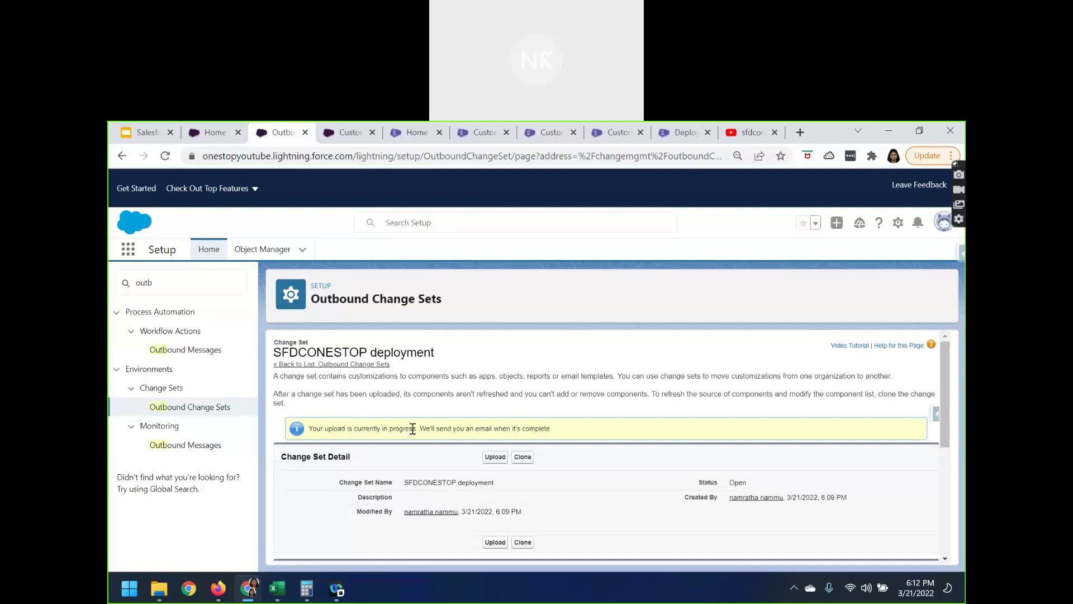
# - Examine the upload notice, the change set's status and its list of components
pyautogui.moveTo(492, 428); pyautogui.dragTo(561, 427)
pyautogui.scroll(-1, 408, 512)
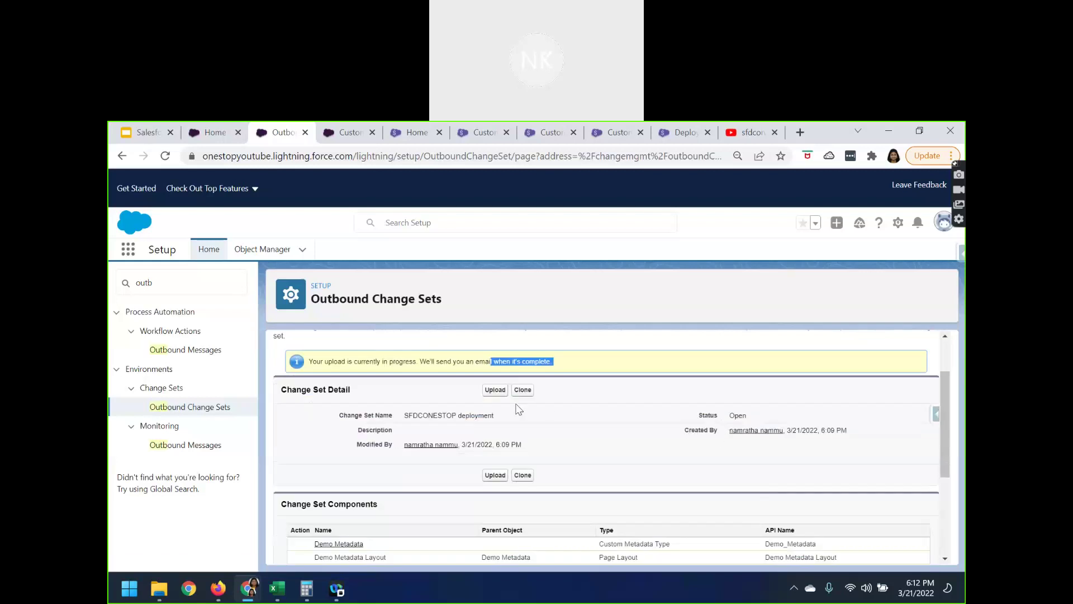
pyautogui.click(705, 420)
pyautogui.moveTo(740, 412); pyautogui.dragTo(751, 418)
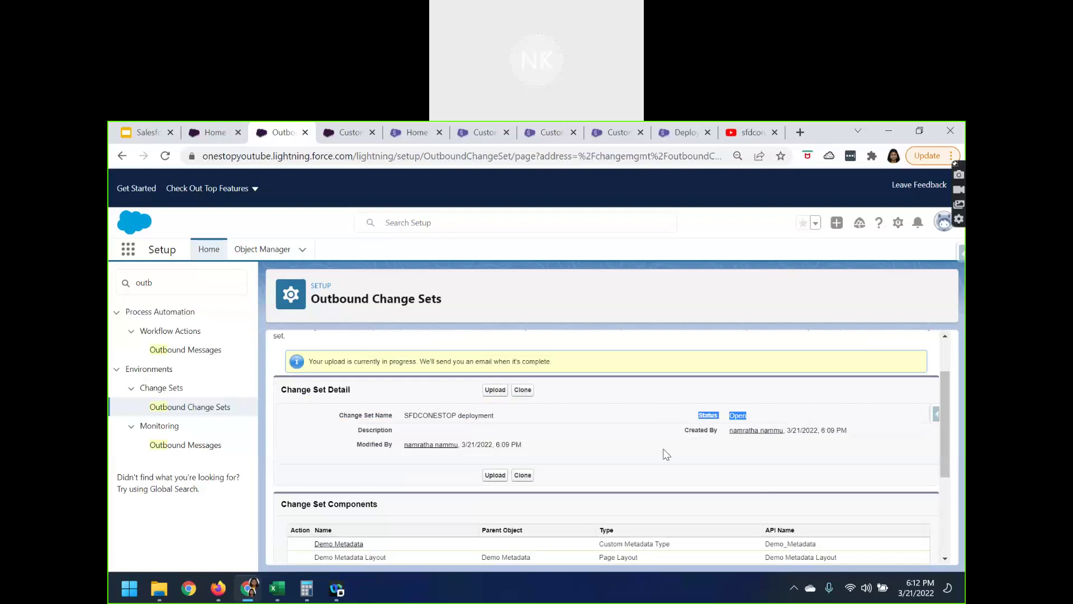
pyautogui.scroll(-1, 559, 475)
pyautogui.click(338, 489)
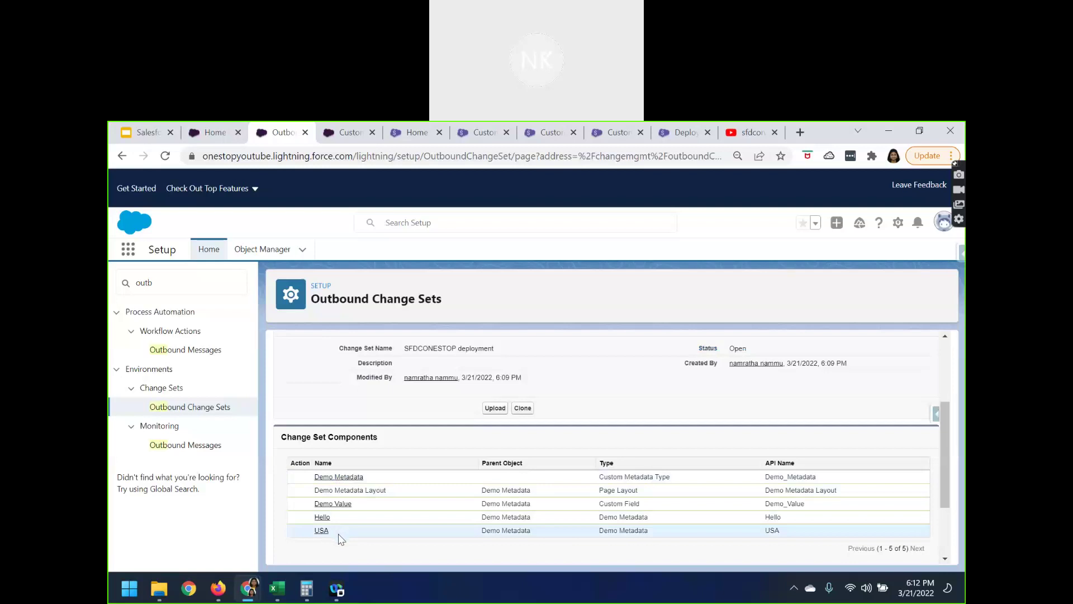
# - Return to the list of outbound change sets and check the status of SFDCONESTOP deployment
pyautogui.scroll(3, 338, 537)
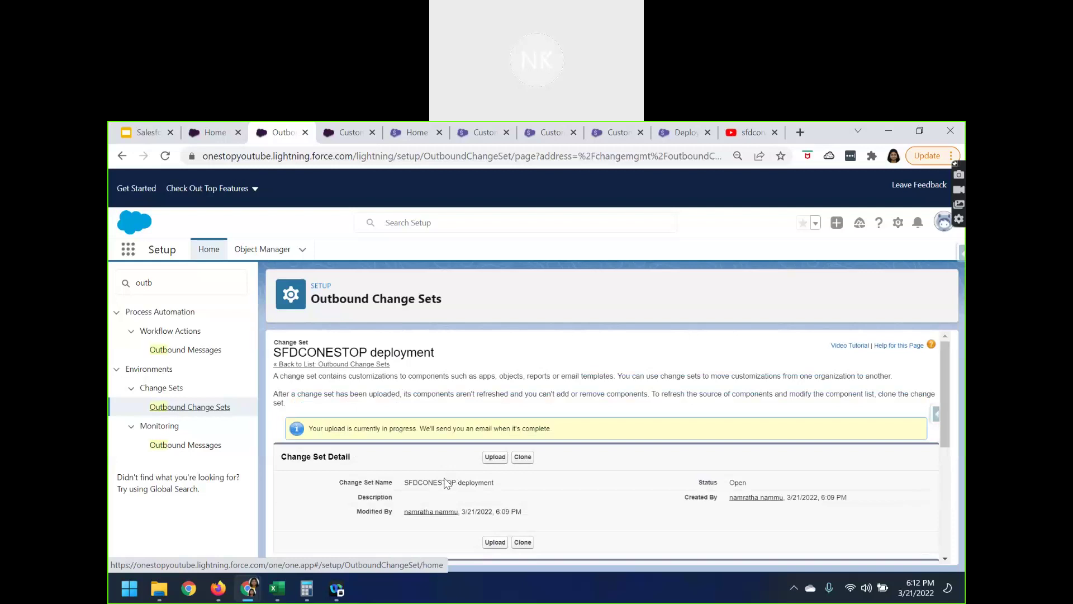
pyautogui.click(187, 410)
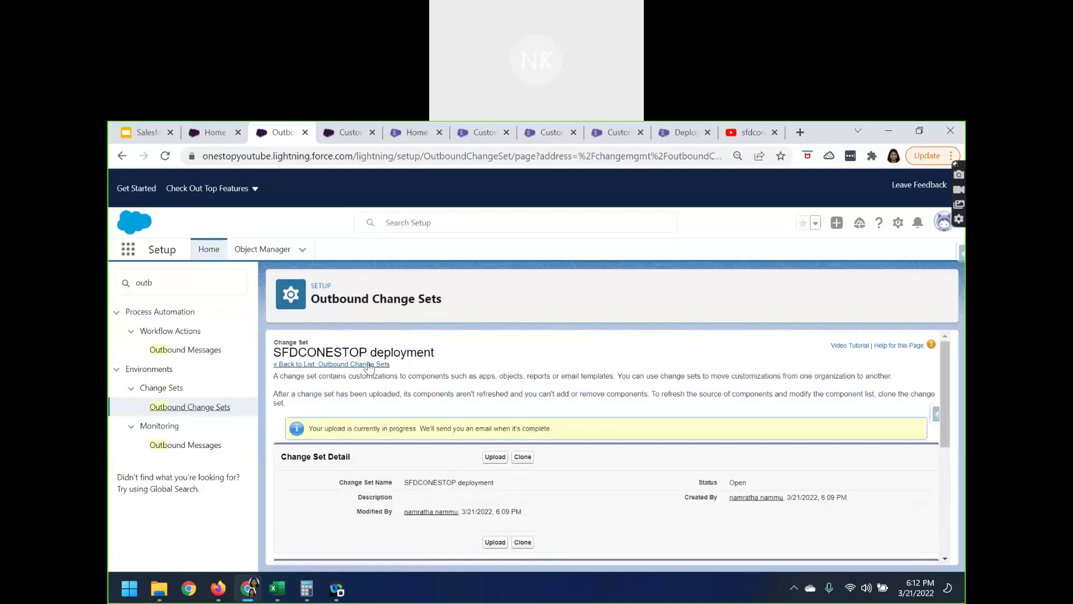
pyautogui.scroll(-1, 489, 486)
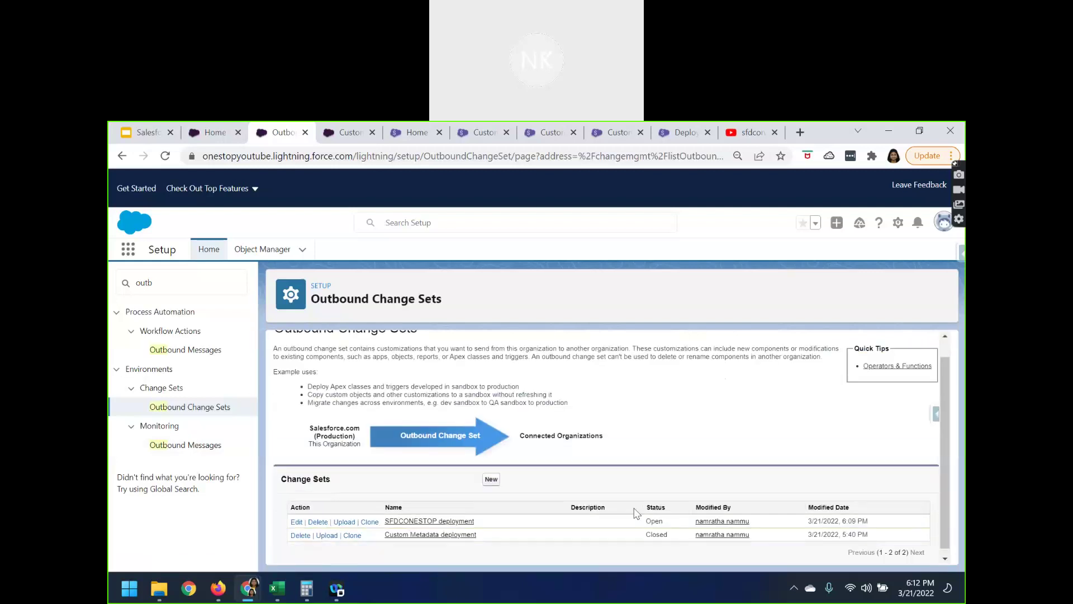
pyautogui.doubleClick(672, 515)
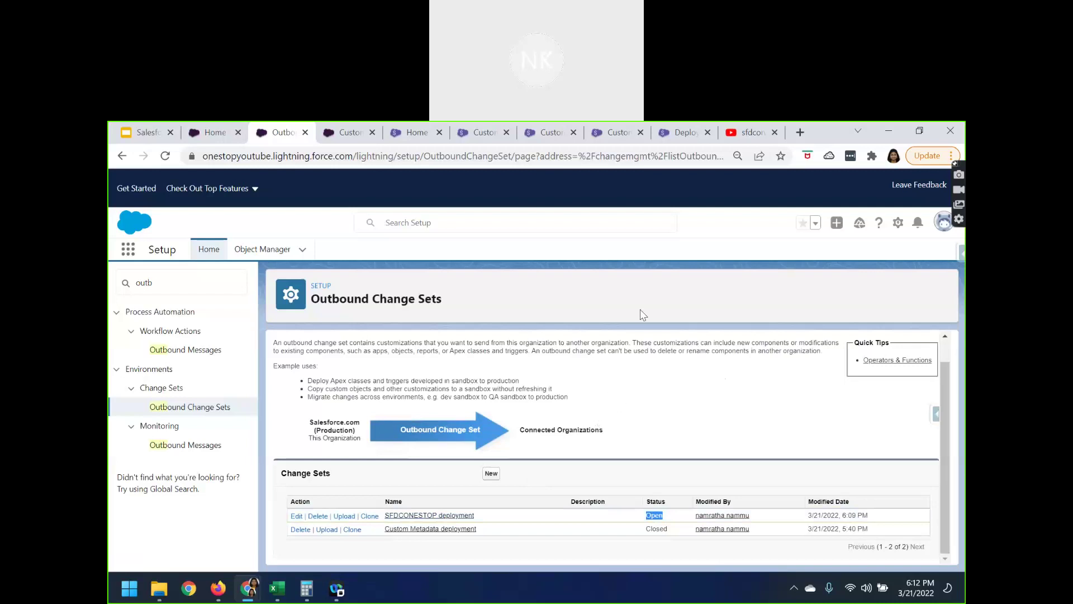
# - Switch to the sfdc1stop sandbox and reload its Custom Metadata Types and Deployment Status pages
pyautogui.click(618, 134)
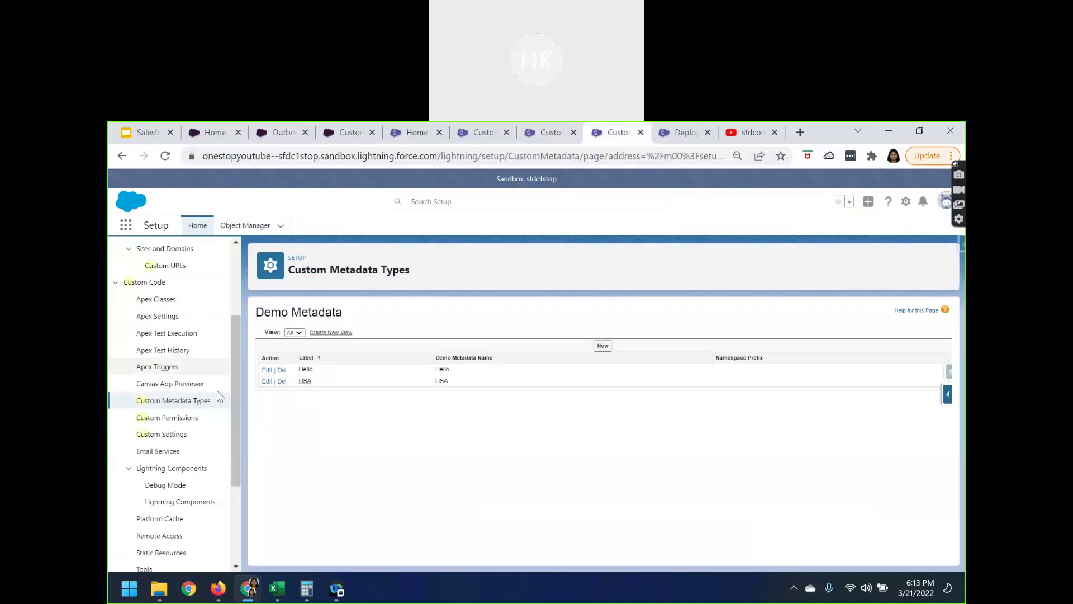
pyautogui.scroll(3, 218, 396)
pyautogui.click(165, 155)
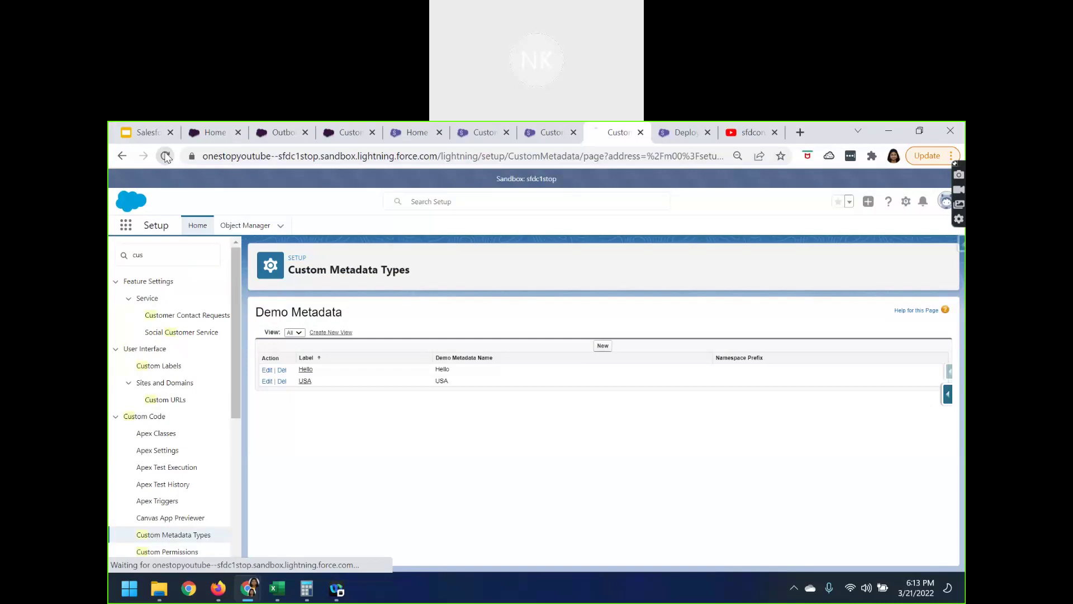
pyautogui.click(668, 133)
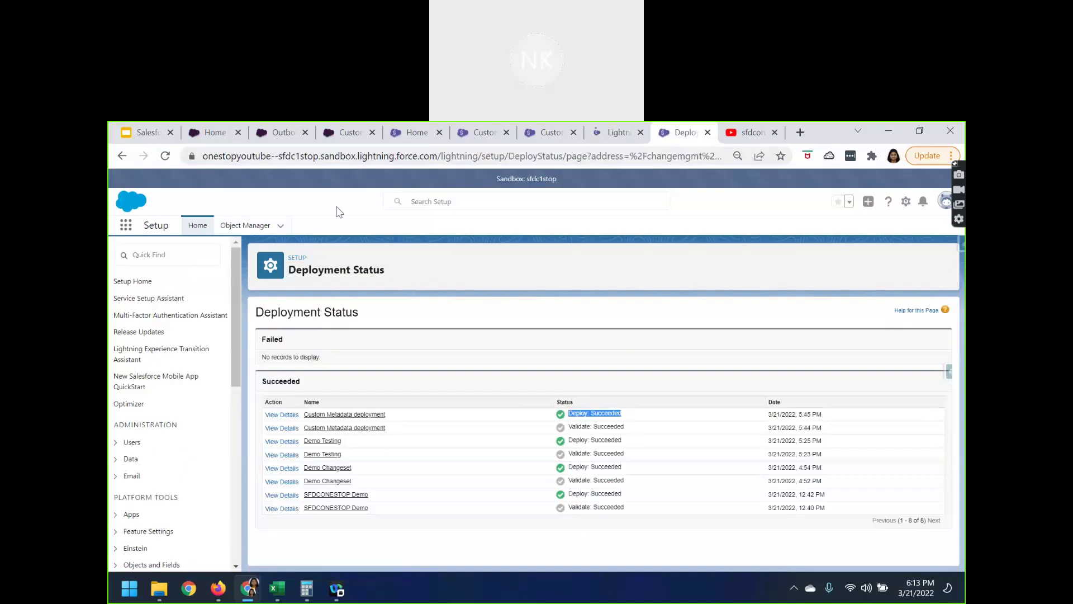
pyautogui.click(161, 159)
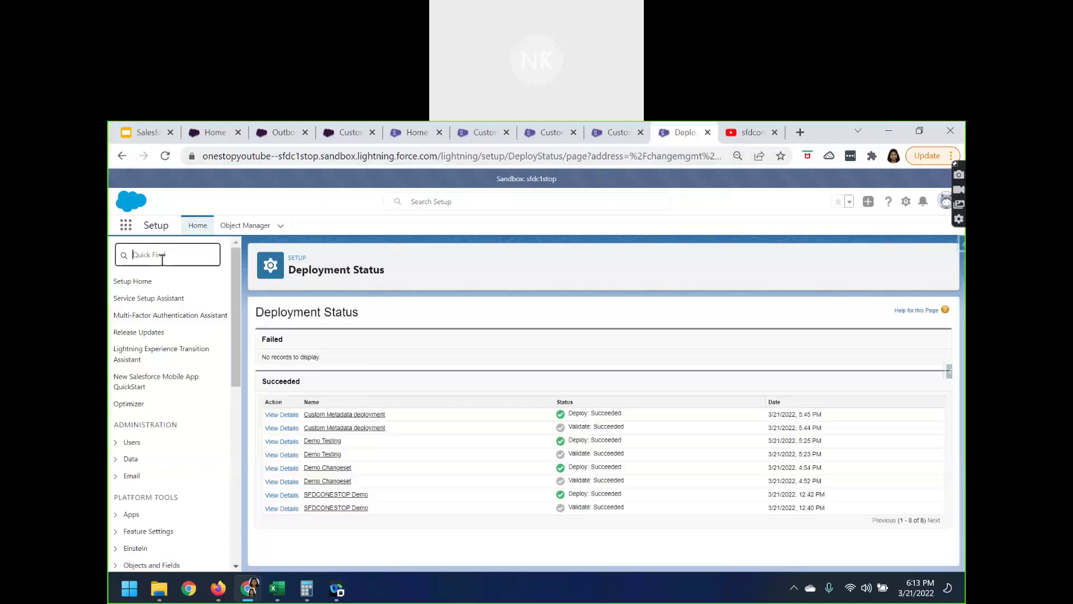
# - Find and open the Inbound Change Sets page in the sandbox's setup
pyautogui.click(160, 260)
pyautogui.write('in')
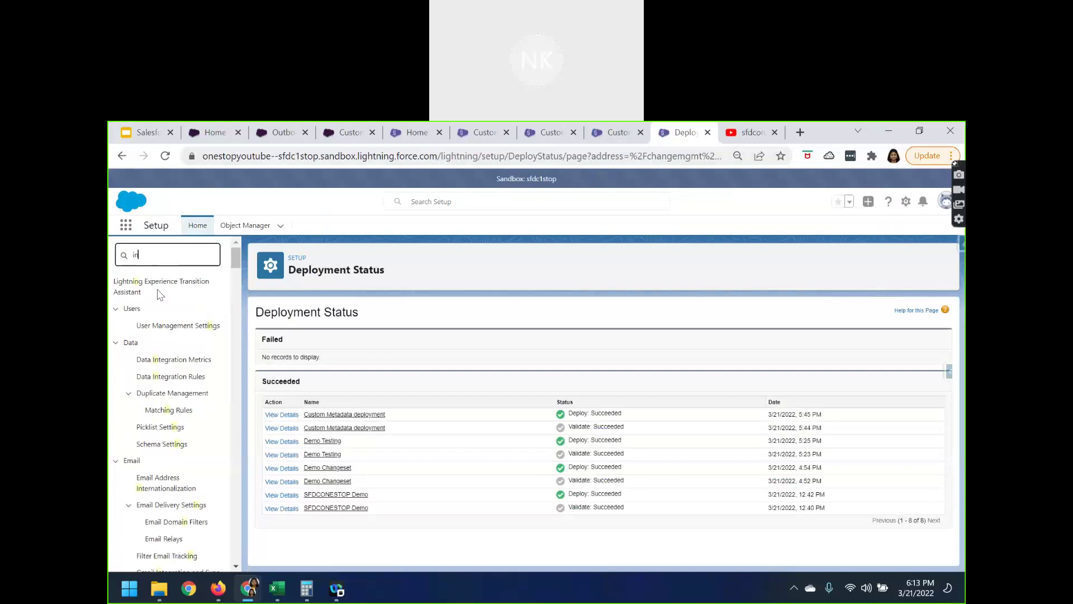
pyautogui.scroll(-10, 171, 469)
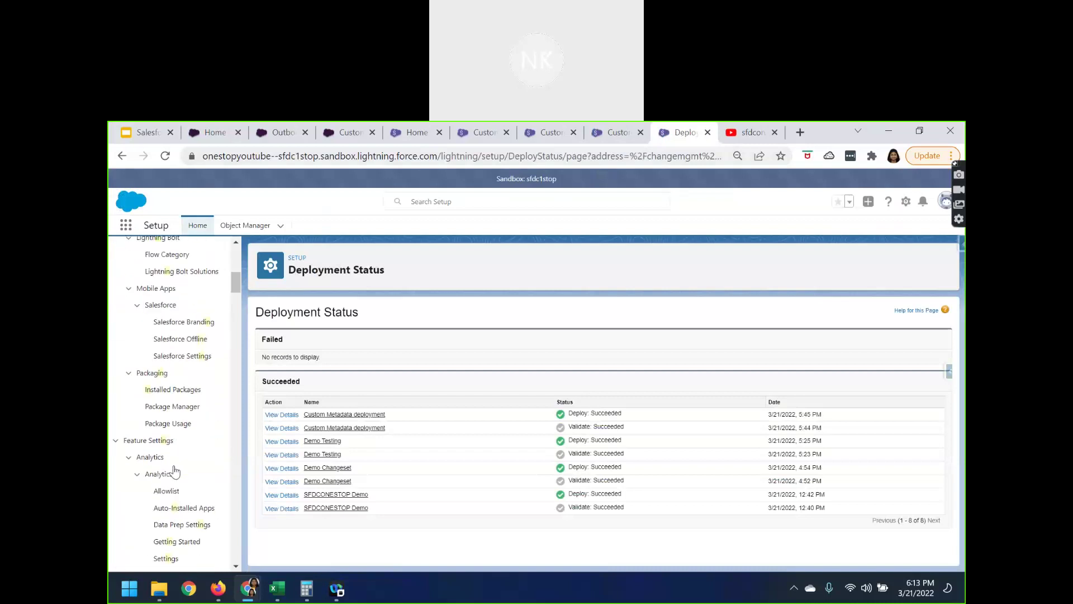
pyautogui.scroll(10, 174, 471)
pyautogui.write('b')
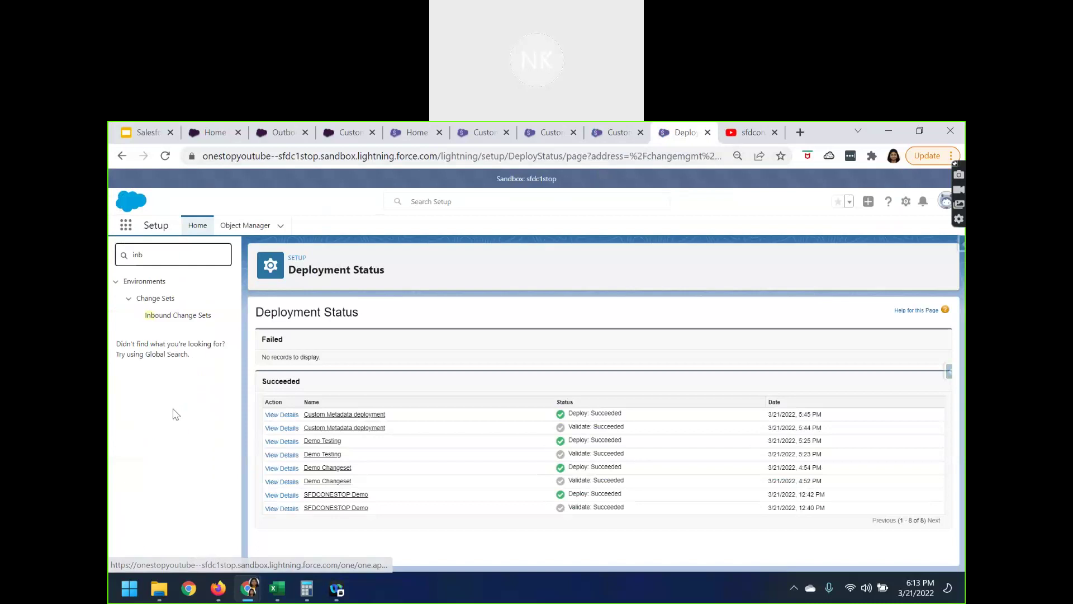
pyautogui.click(174, 317)
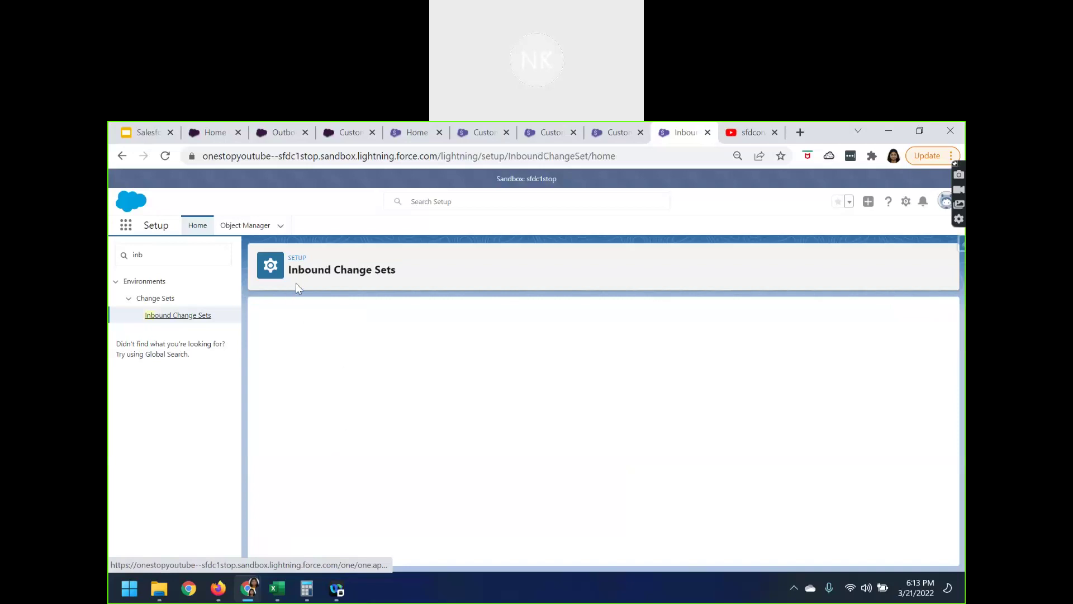
# - Reload the production org's outbound change sets, and check the sandbox's inbound page for change sets awaiting deployment
pyautogui.click(277, 132)
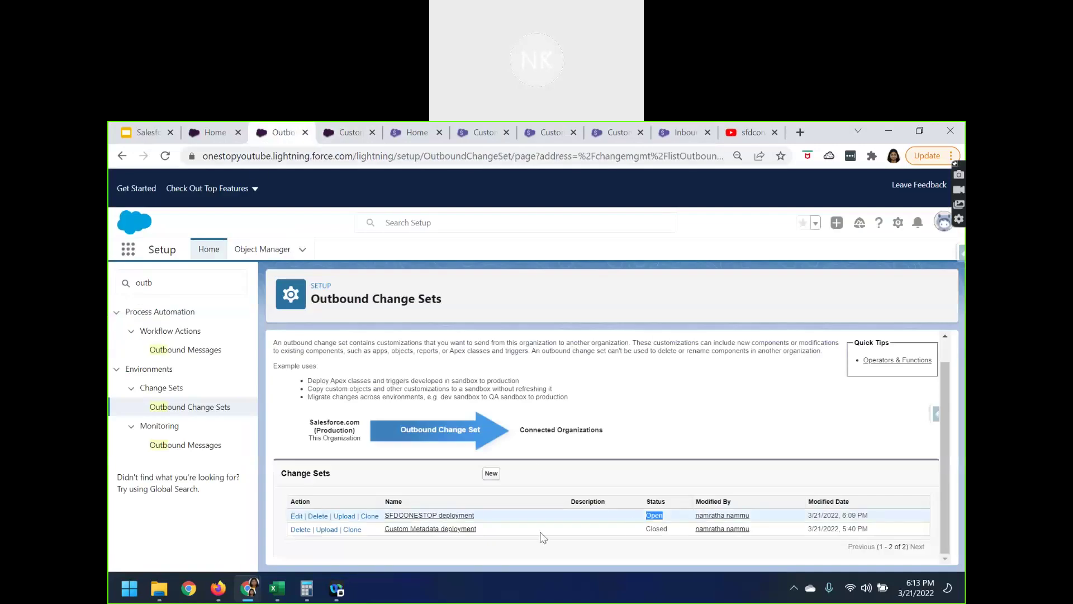
pyautogui.click(165, 157)
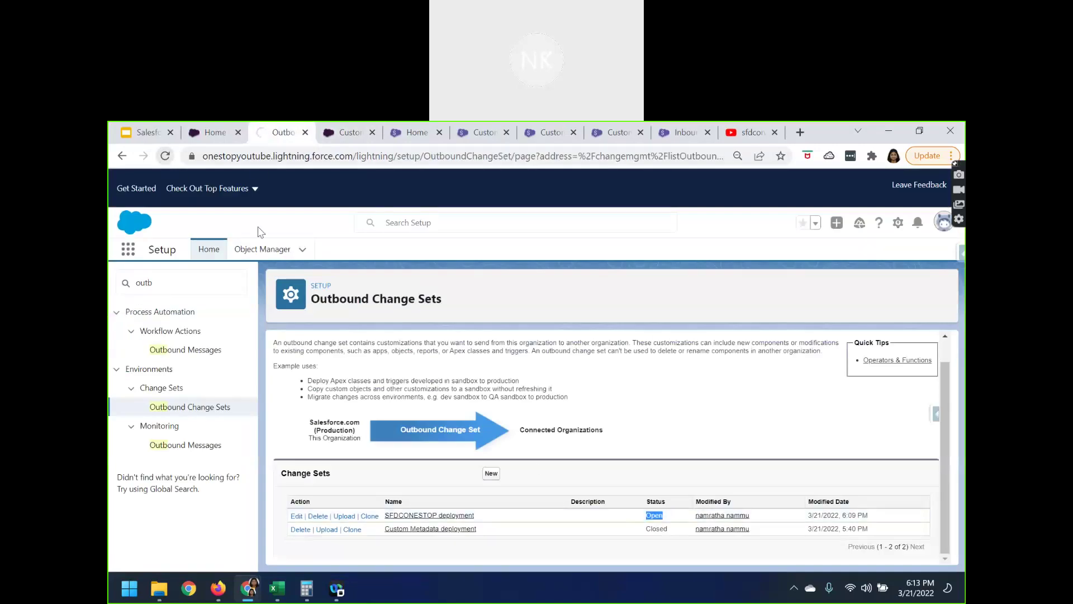
pyautogui.click(665, 134)
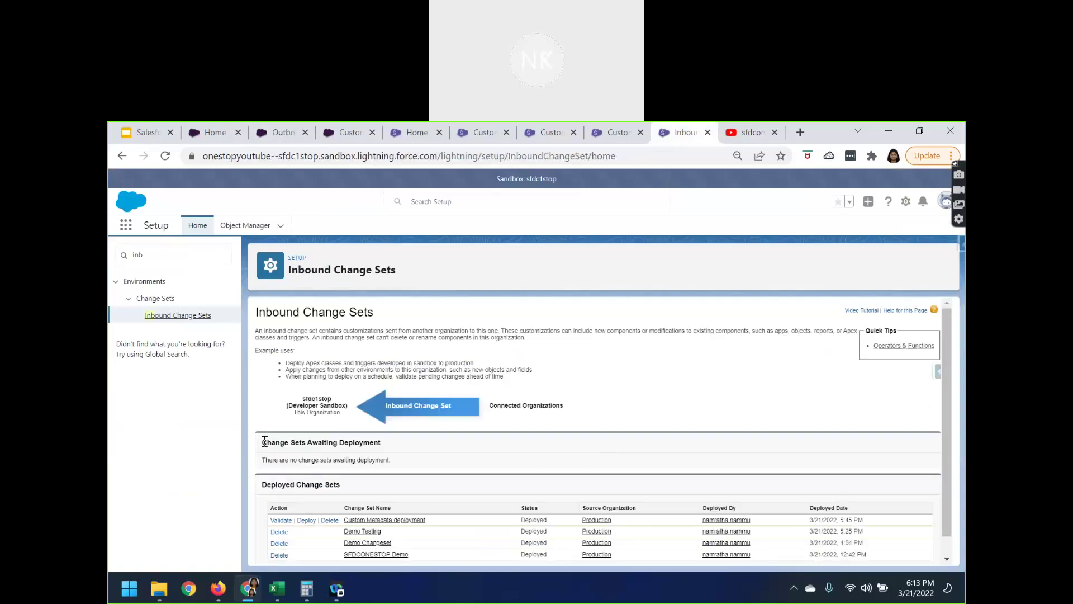
pyautogui.moveTo(264, 441); pyautogui.dragTo(384, 441)
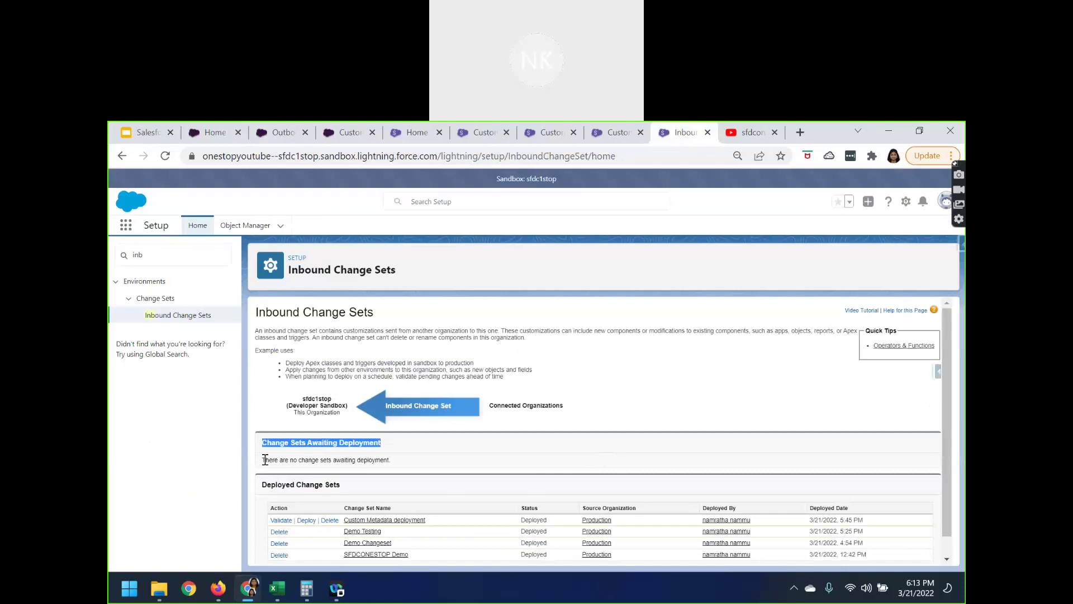
pyautogui.moveTo(265, 459); pyautogui.dragTo(578, 459)
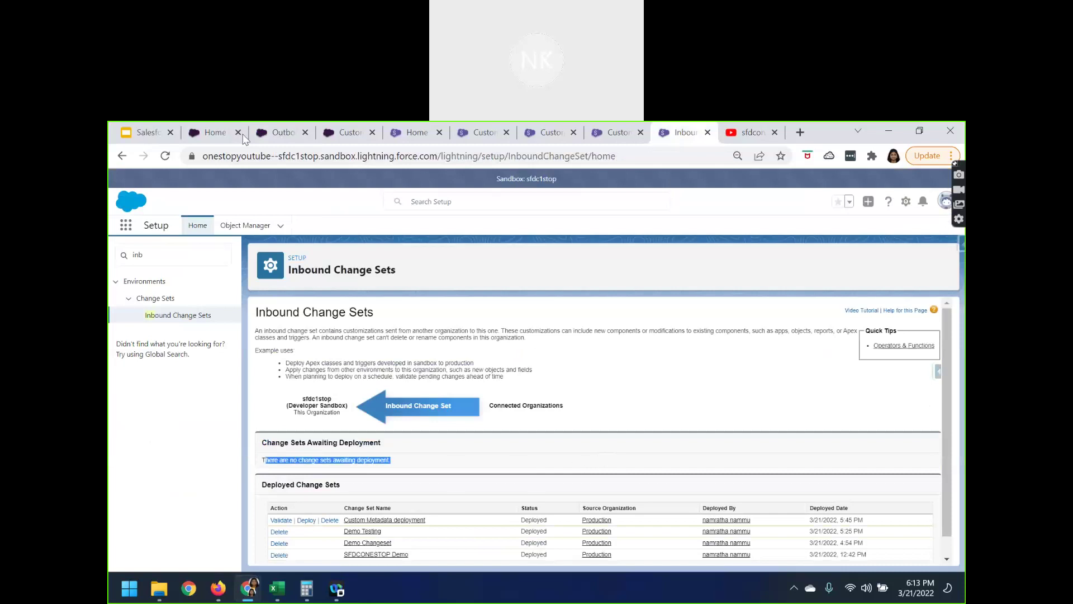
# - Check the SFDCONESTOP deployment's status in the outbound list and return to the sandbox's inbound change sets
pyautogui.click(279, 132)
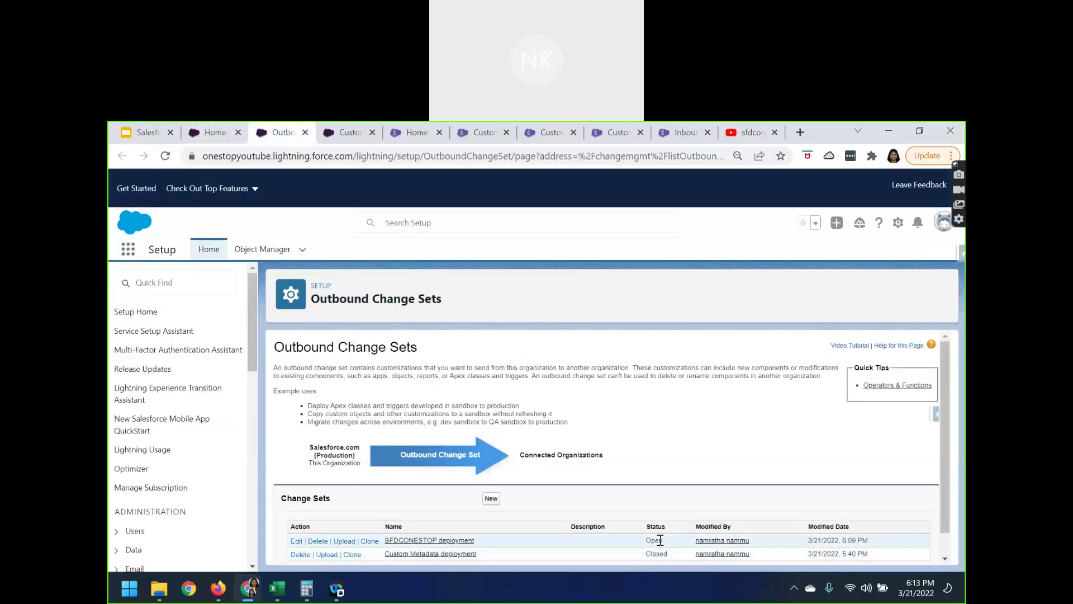
pyautogui.scroll(-1, 442, 534)
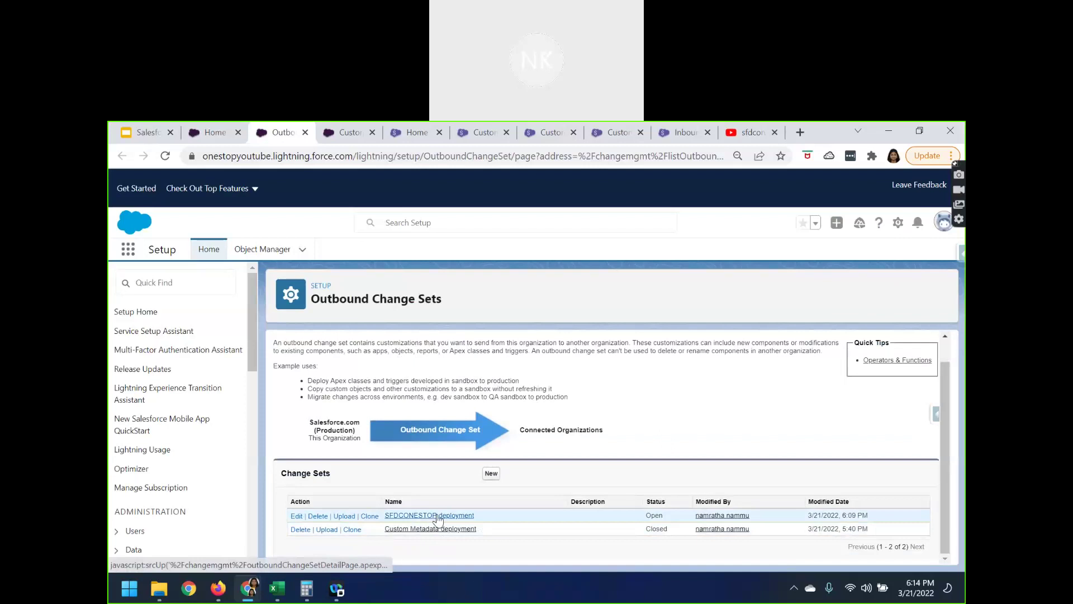
pyautogui.click(679, 134)
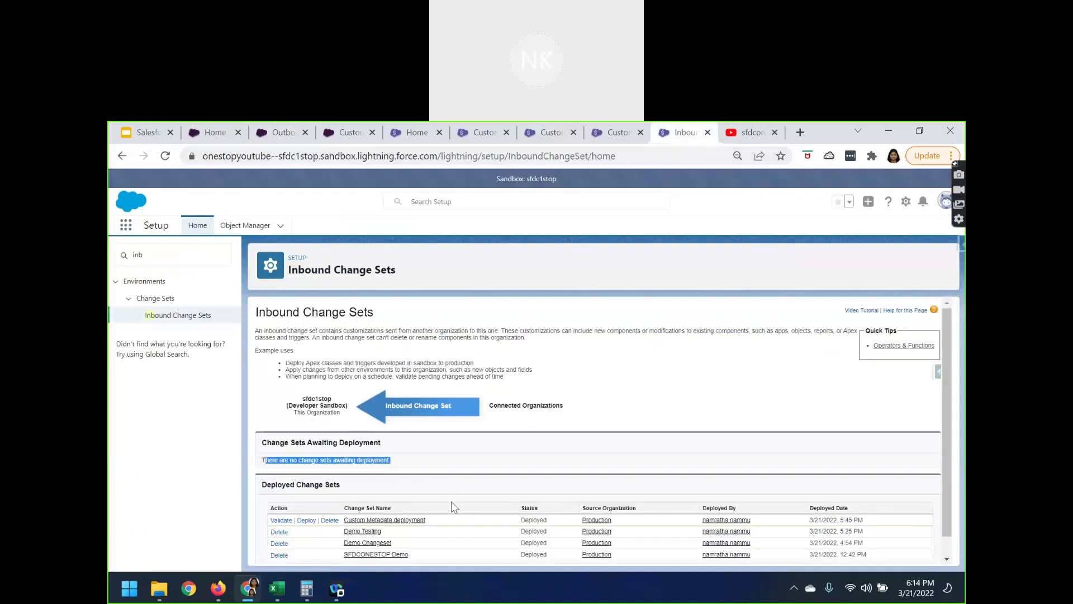
pyautogui.click(466, 465)
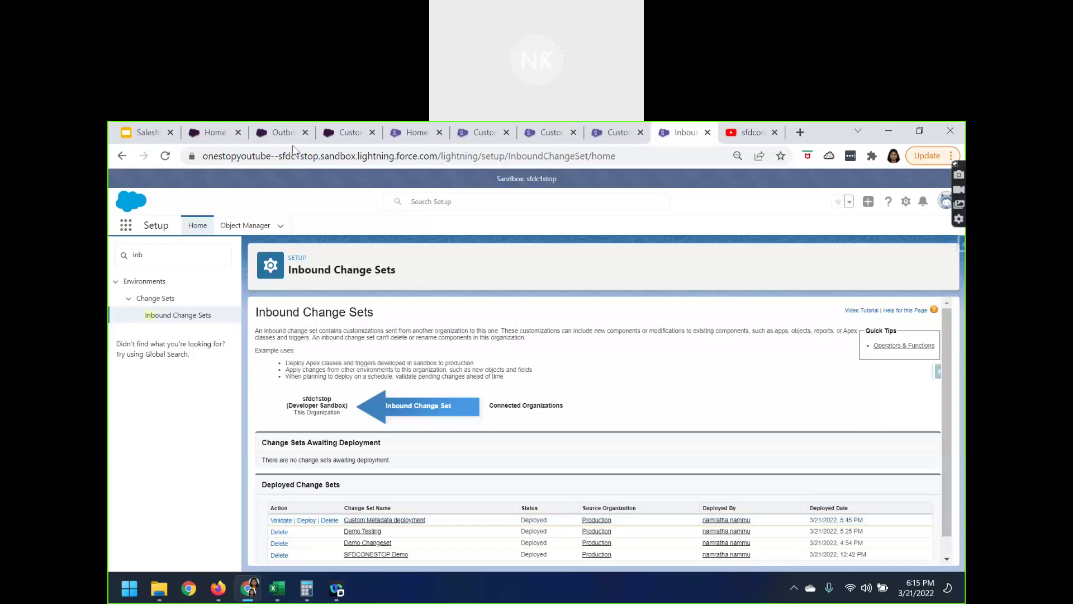
# - Read the introduction on the production org's Custom Metadata Types page and view the presentation's Limitations slide
pyautogui.click(330, 139)
pyautogui.click(188, 358)
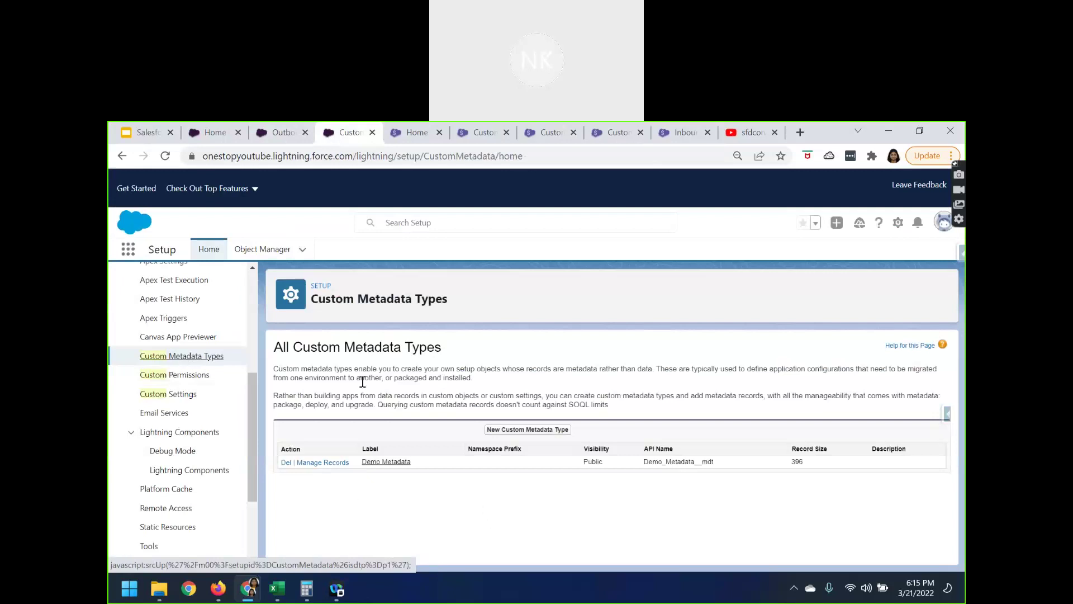
pyautogui.moveTo(354, 369); pyautogui.dragTo(653, 370)
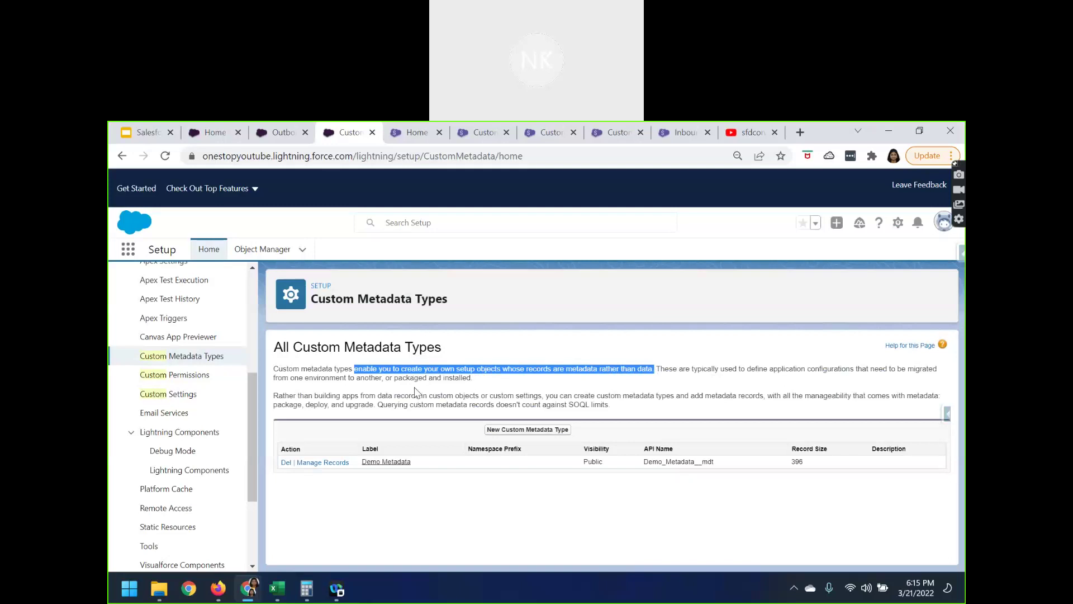
pyautogui.moveTo(386, 378); pyautogui.dragTo(482, 382)
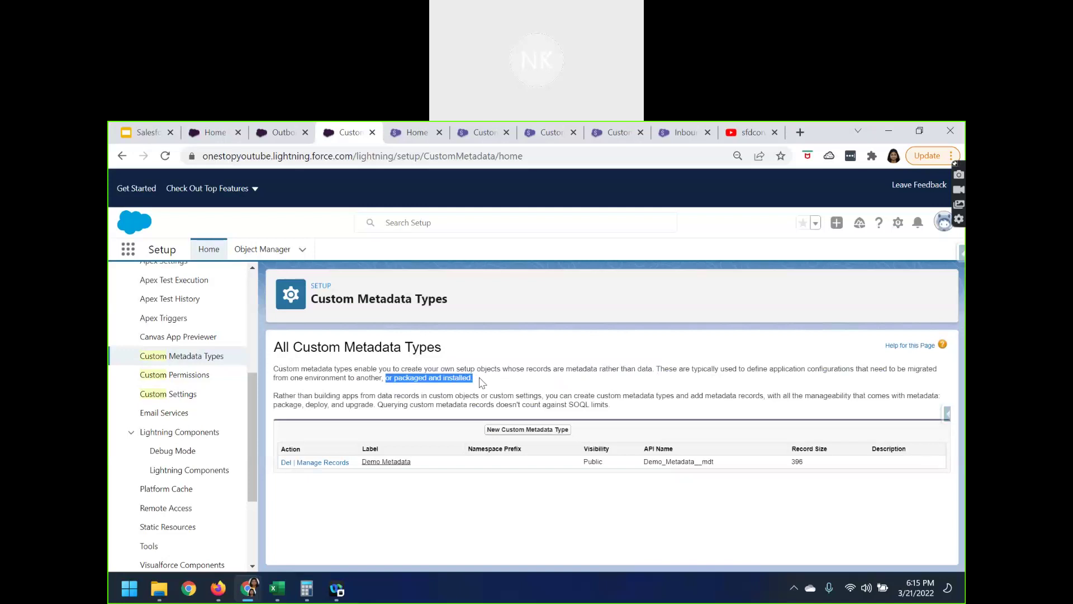
pyautogui.click(353, 416)
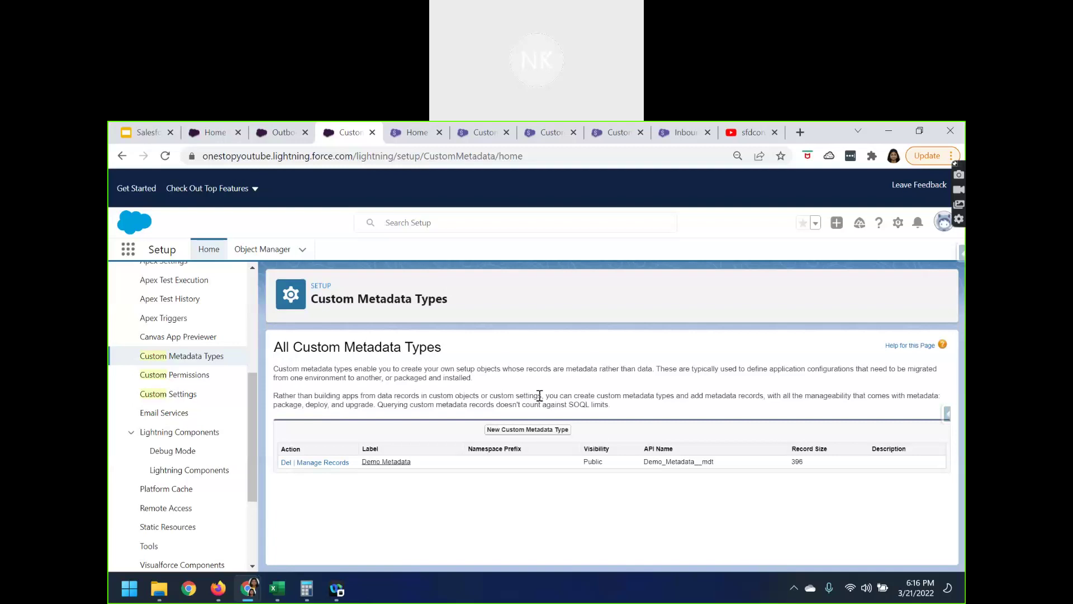
pyautogui.moveTo(546, 395); pyautogui.dragTo(676, 395)
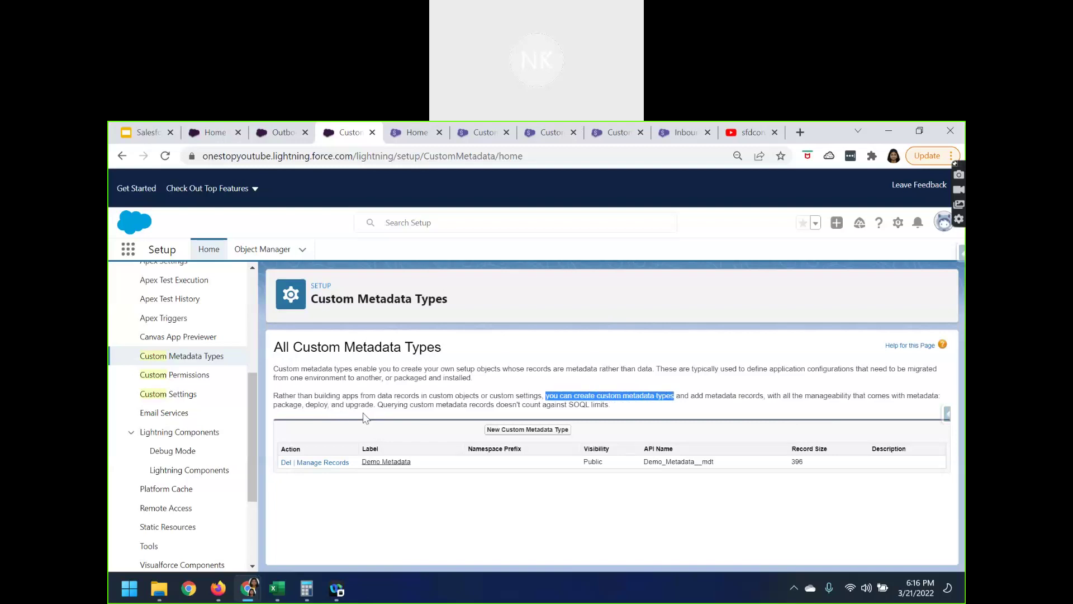
pyautogui.moveTo(380, 404); pyautogui.dragTo(624, 411)
pyautogui.click(623, 411)
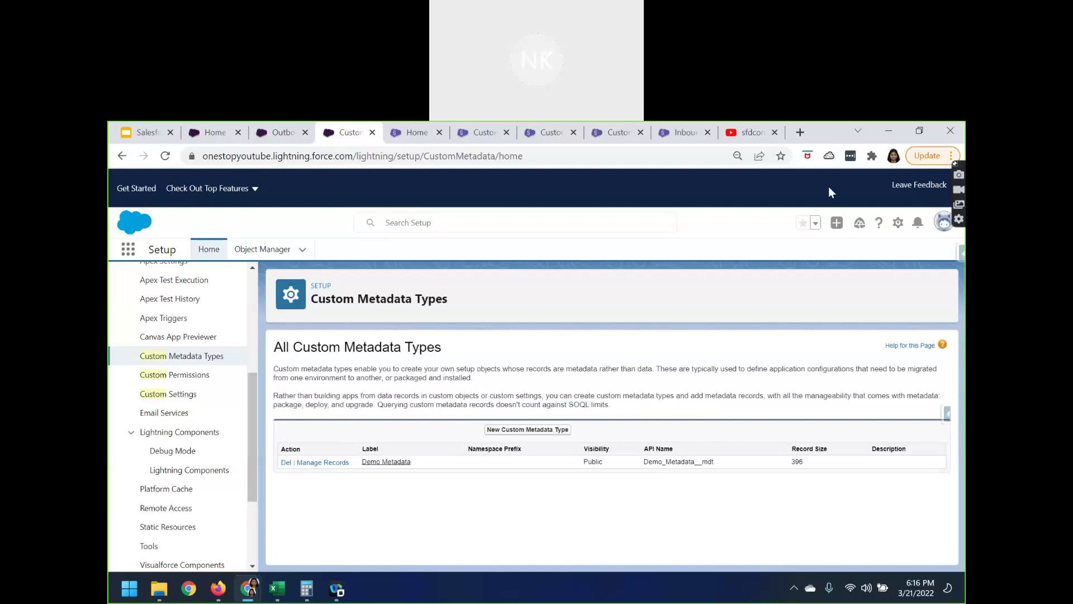
pyautogui.click(125, 134)
pyautogui.scroll(3, 451, 409)
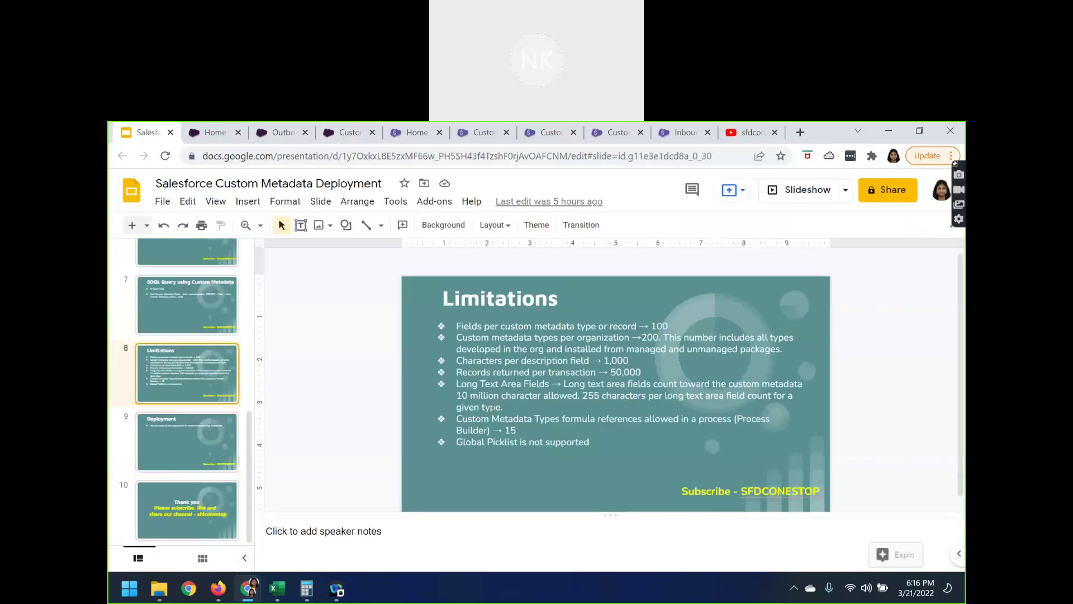
# - Reload the outbound and inbound change set lists and check the SFDCONESTOP deployment's status and the change sets awaiting deployment
pyautogui.click(268, 134)
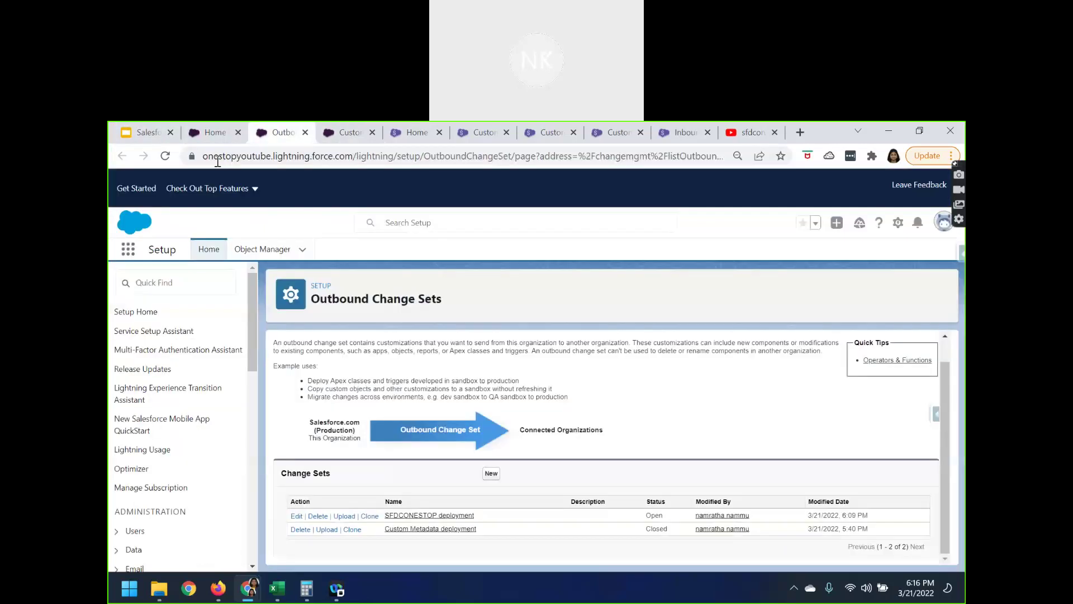
pyautogui.click(165, 156)
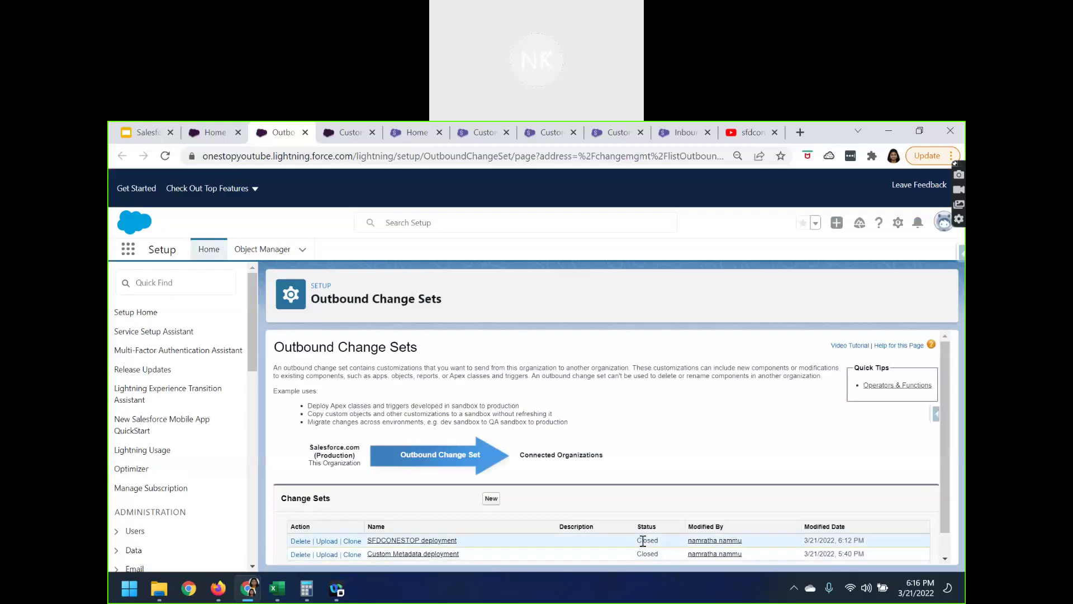
pyautogui.click(678, 134)
pyautogui.click(166, 156)
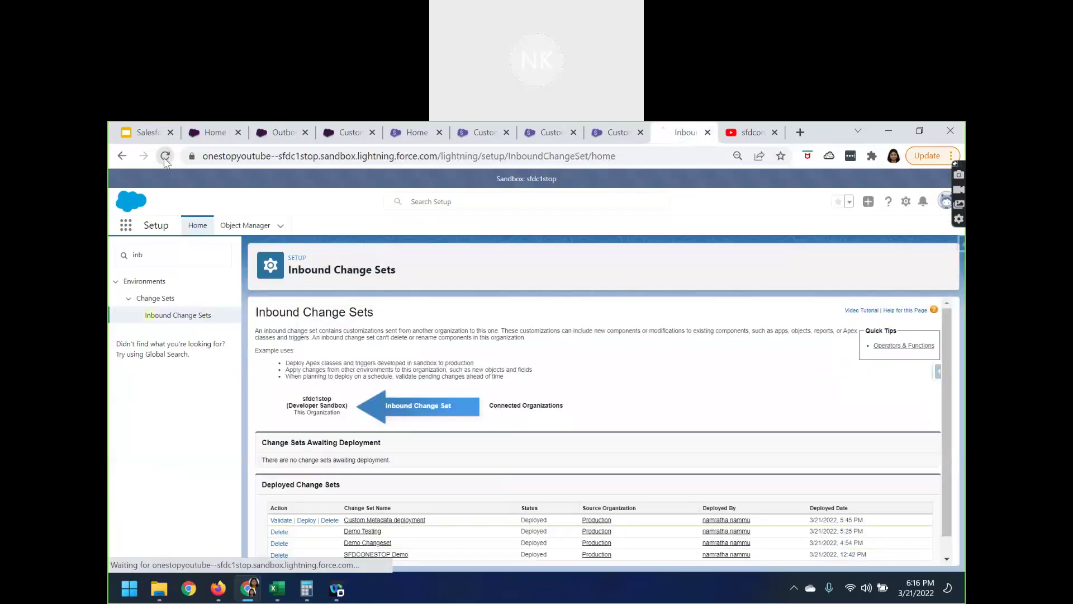
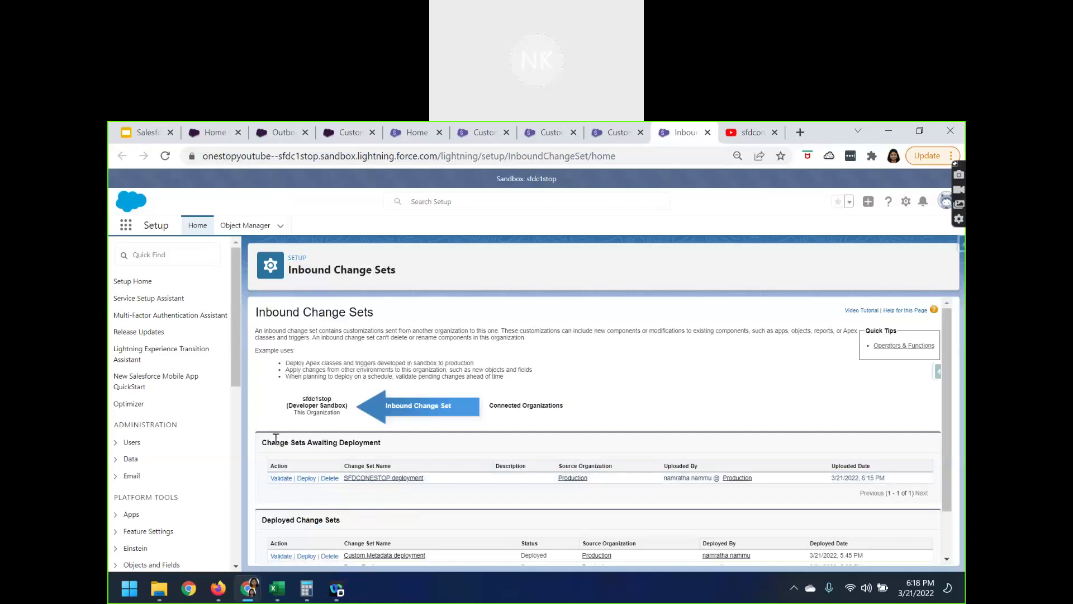
pyautogui.moveTo(262, 442); pyautogui.dragTo(392, 443)
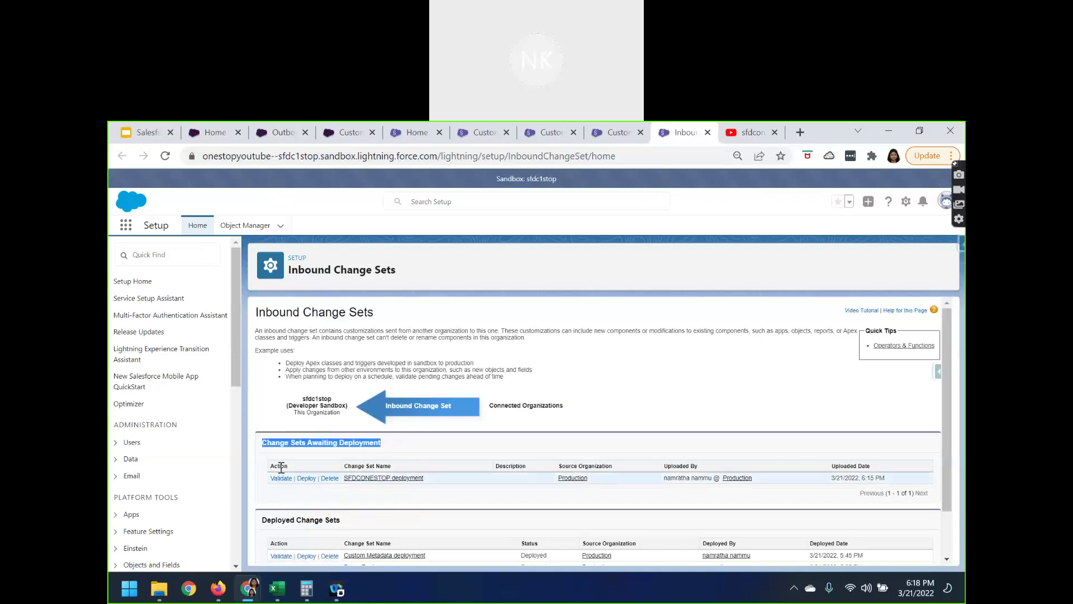
# - Try to open the SFDCONESTOP deployment inbound change set, and return to the inbound list and reload it
pyautogui.click(396, 481)
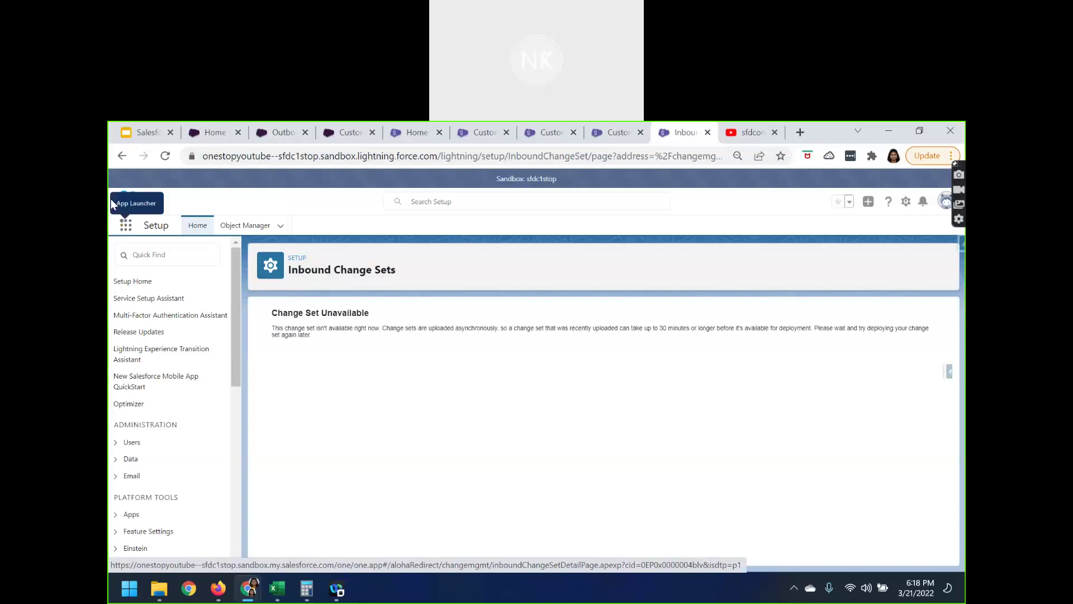
pyautogui.click(120, 157)
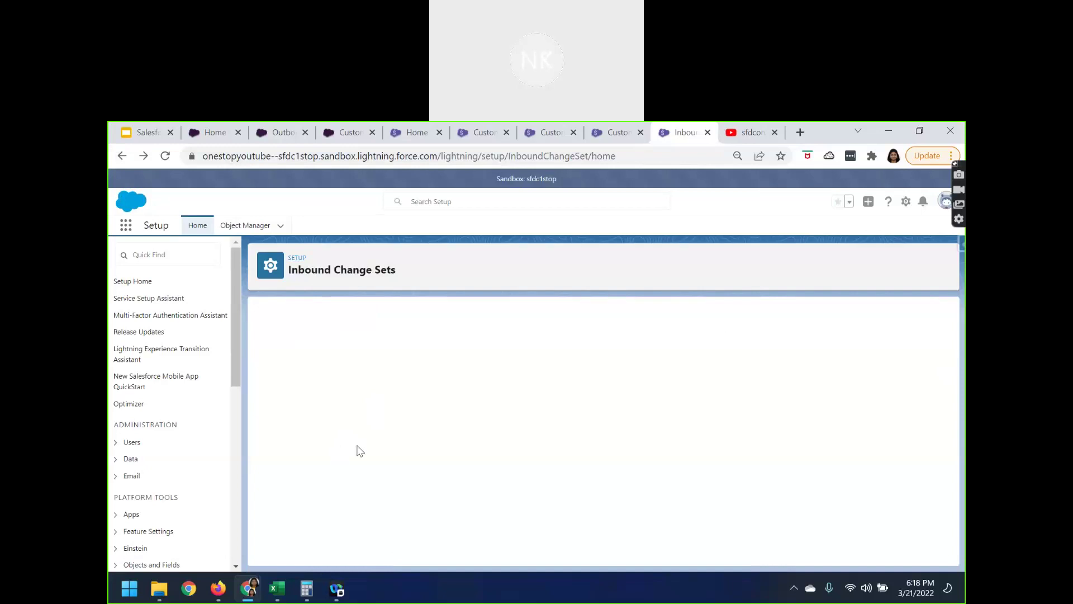
pyautogui.click(161, 158)
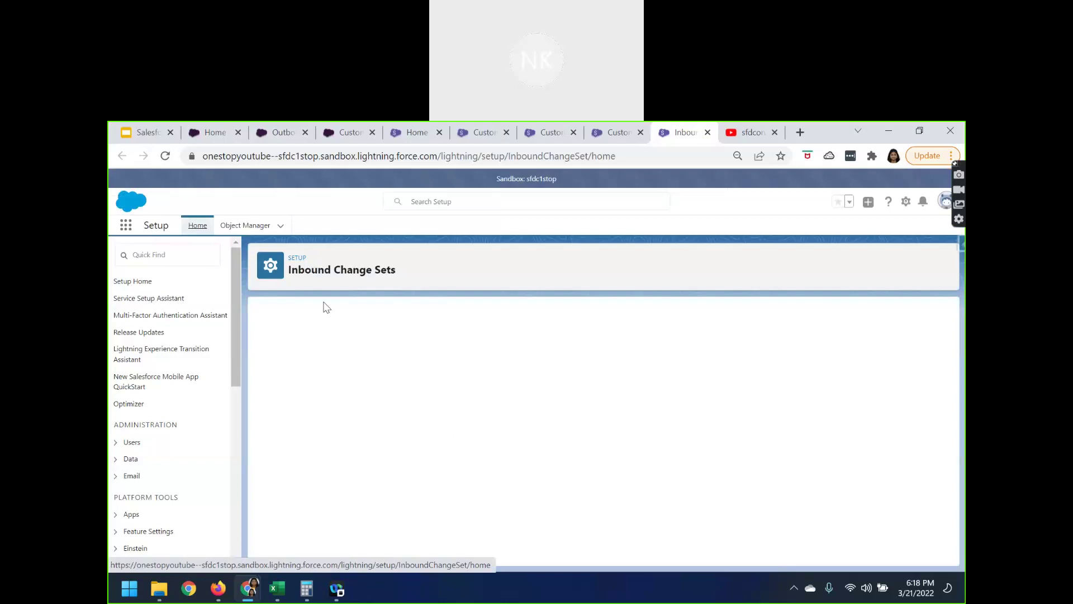
# - Switch to the sfdconestop YouTube playlists and open the full Salesforce Deployment Tutorial - Changesets playlist
pyautogui.click(736, 135)
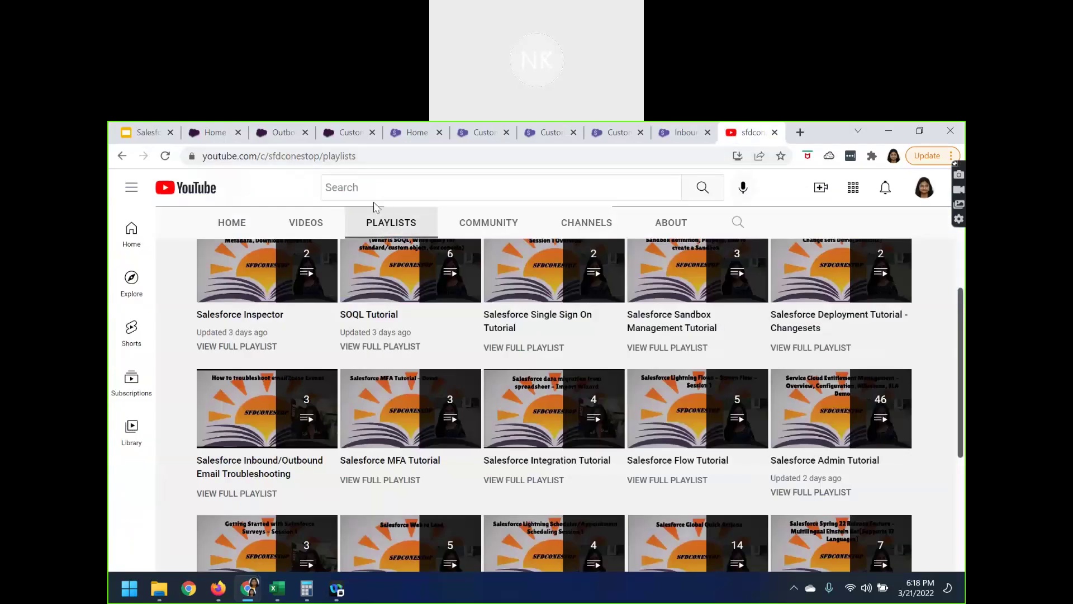
pyautogui.scroll(5, 358, 497)
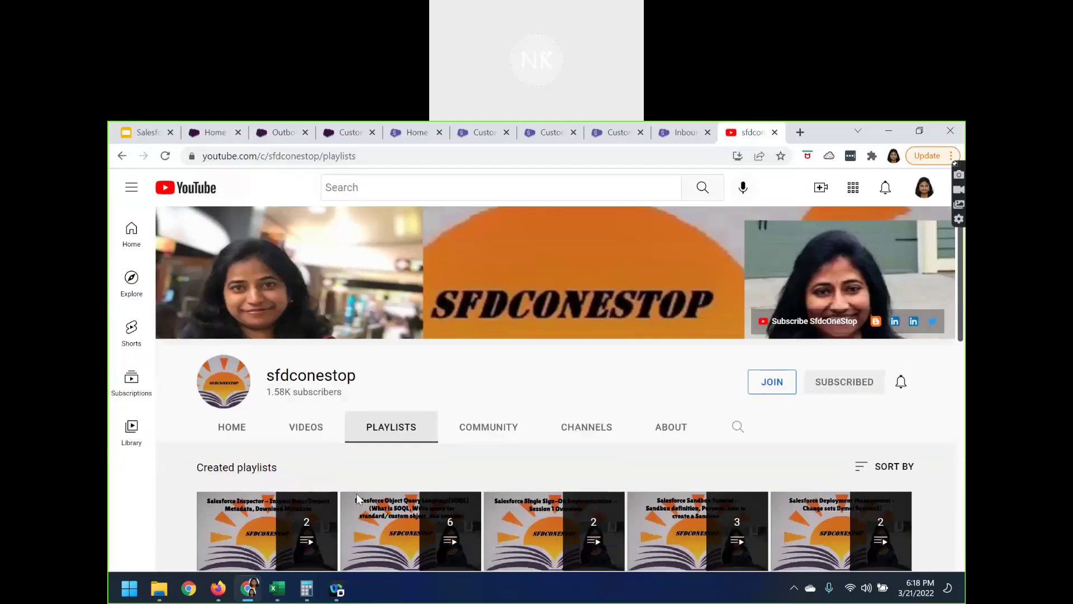
pyautogui.scroll(-1, 387, 453)
pyautogui.scroll(-1, 862, 525)
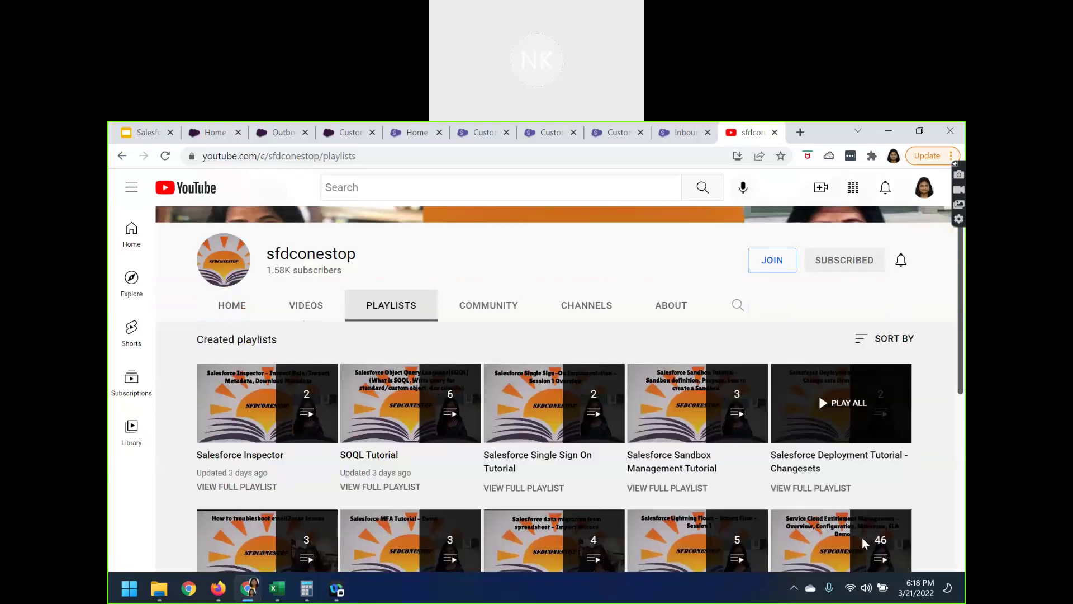
pyautogui.scroll(-1, 862, 538)
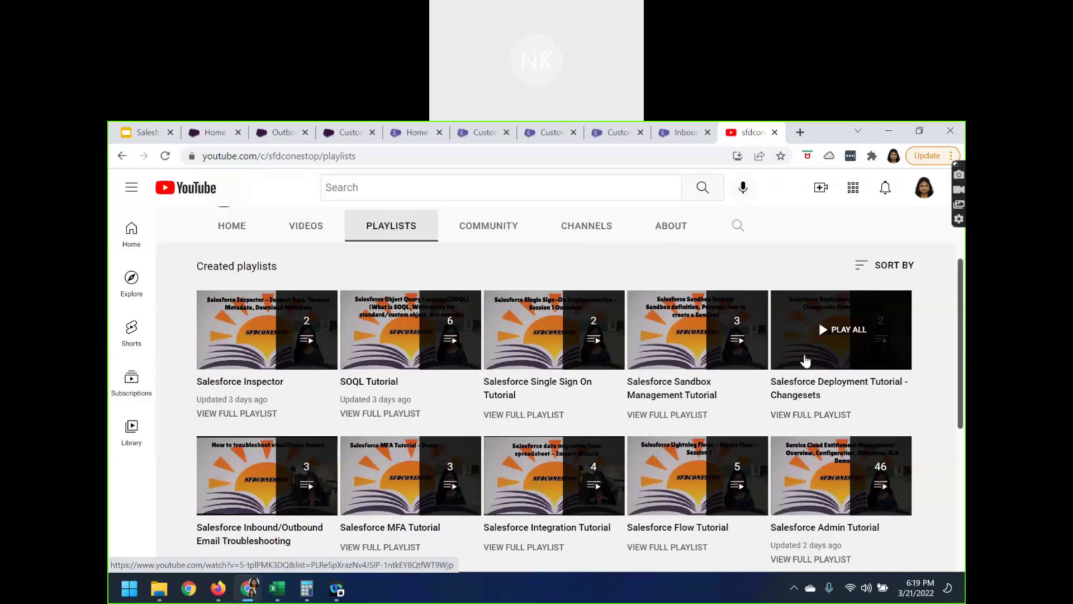
pyautogui.click(799, 416)
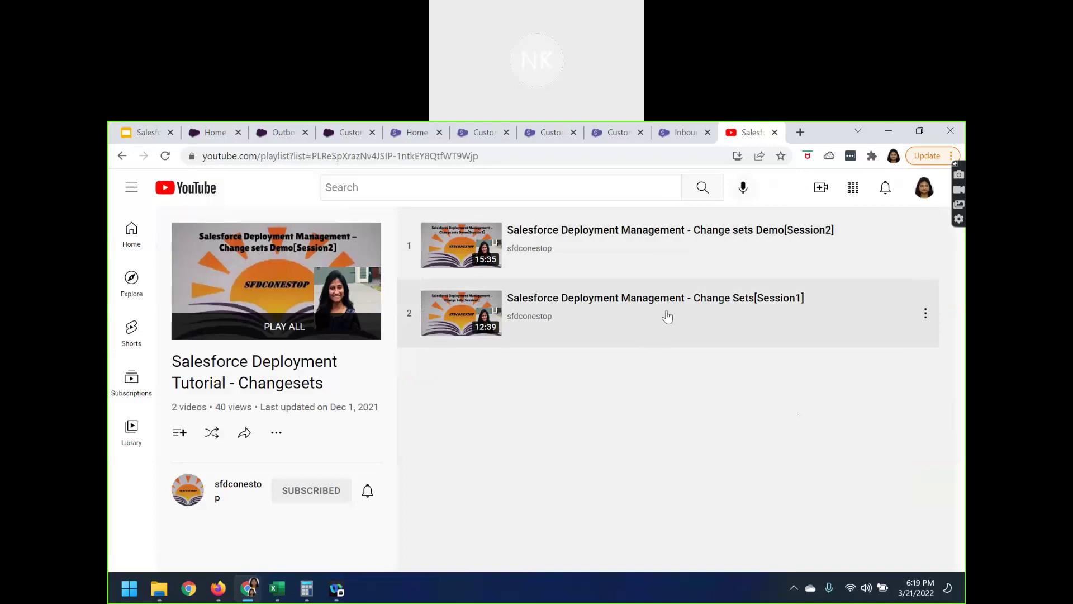
# - Return to the sandbox's inbound change sets, open validation for the SFDCONESTOP deployment and review its test options from Default to Run specified tests
pyautogui.click(671, 138)
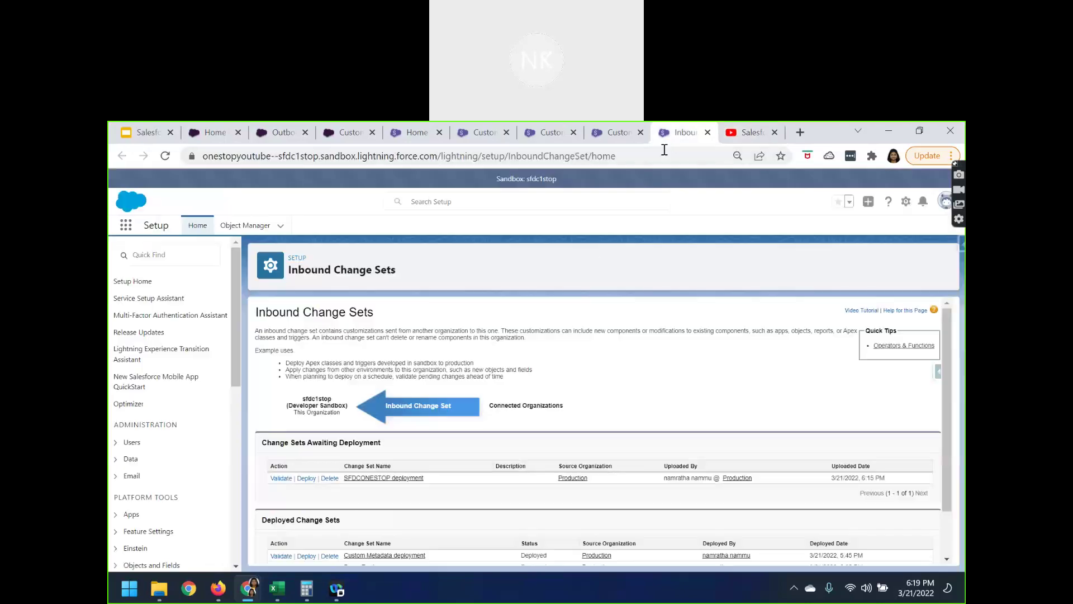
pyautogui.click(276, 479)
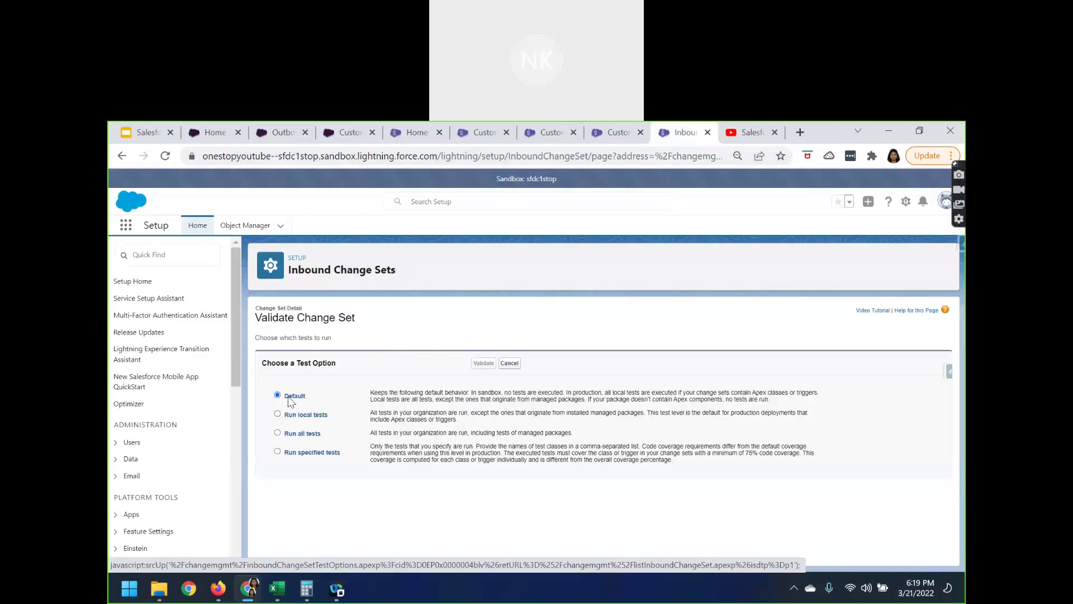
pyautogui.moveTo(296, 363); pyautogui.dragTo(356, 368)
pyautogui.moveTo(285, 416); pyautogui.dragTo(344, 426)
pyautogui.moveTo(284, 454); pyautogui.dragTo(350, 449)
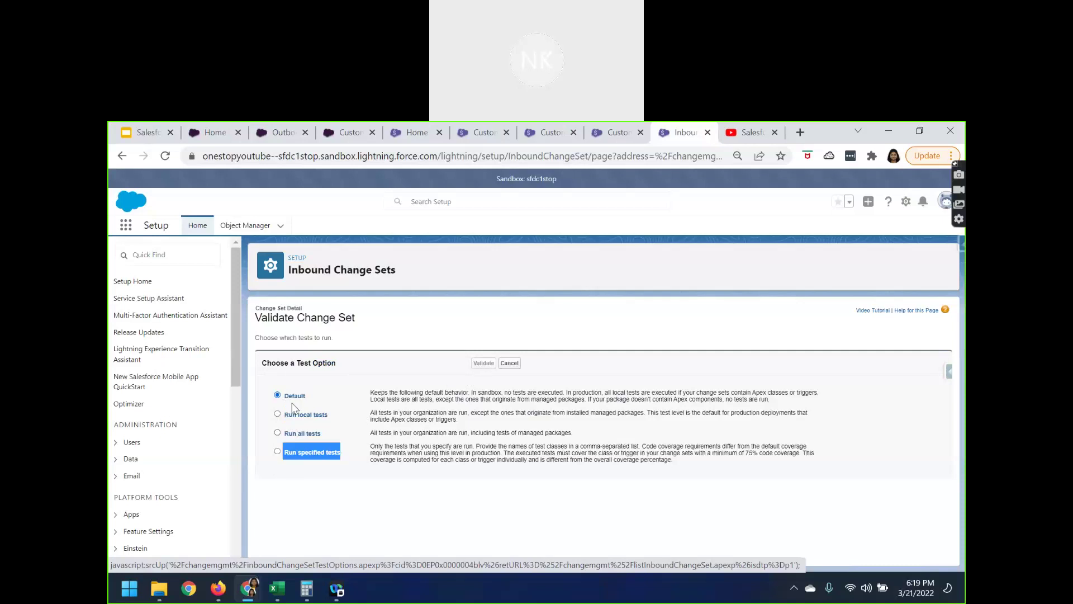
pyautogui.click(367, 393)
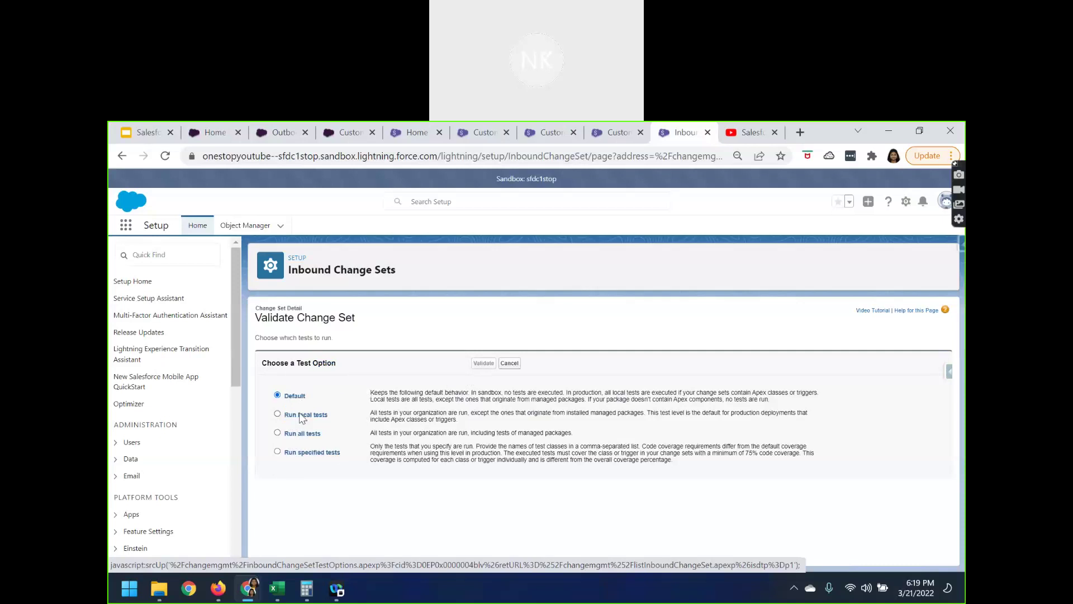
pyautogui.click(479, 365)
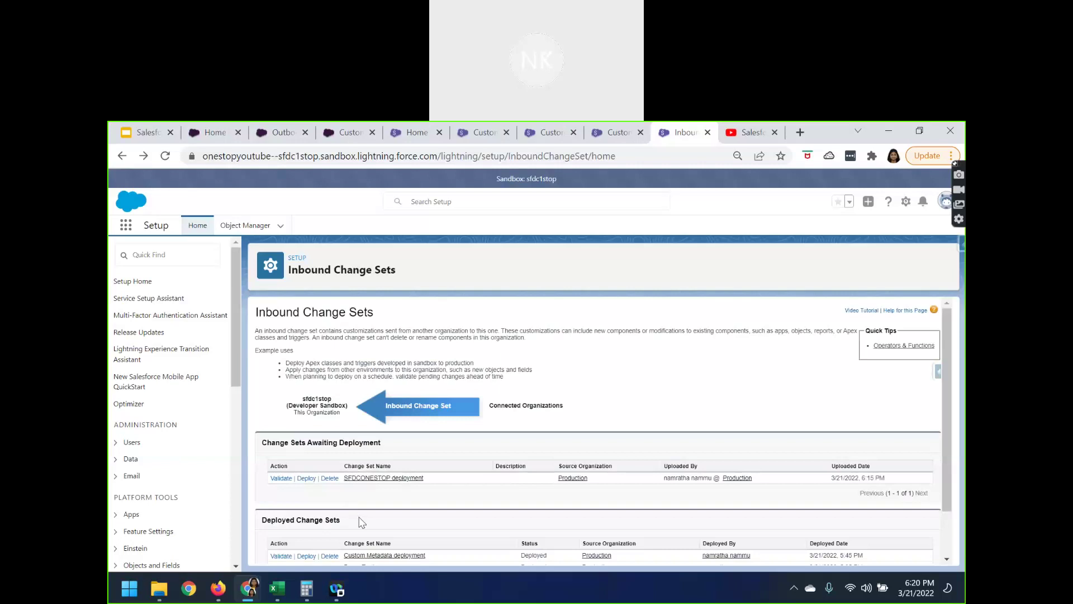
# - Open the SFDCONESTOP deployment change set and validate it with the Default test option
pyautogui.click(372, 478)
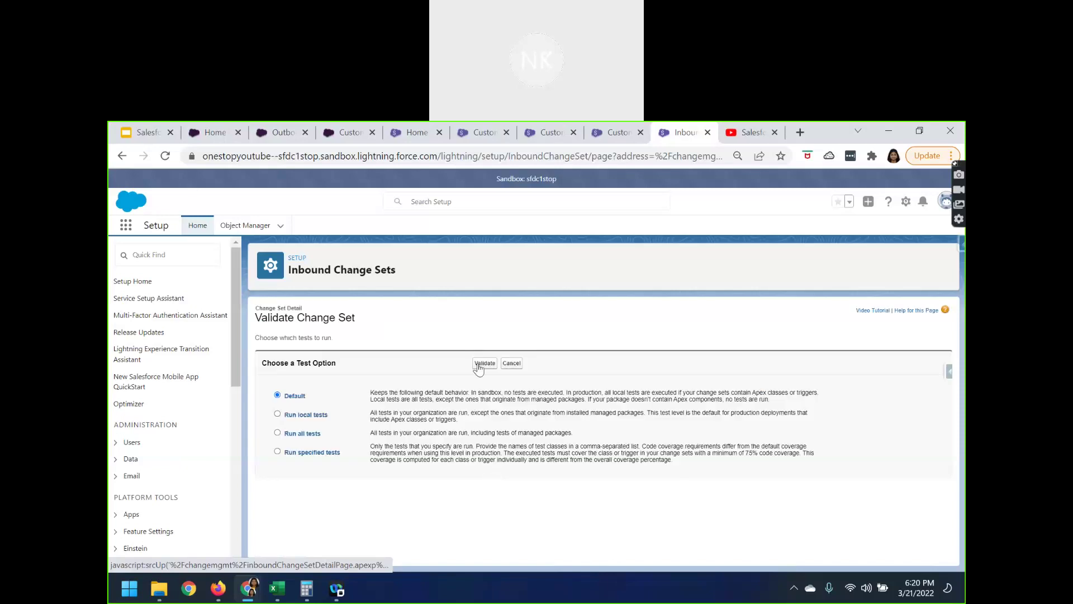
pyautogui.click(479, 365)
pyautogui.click(583, 441)
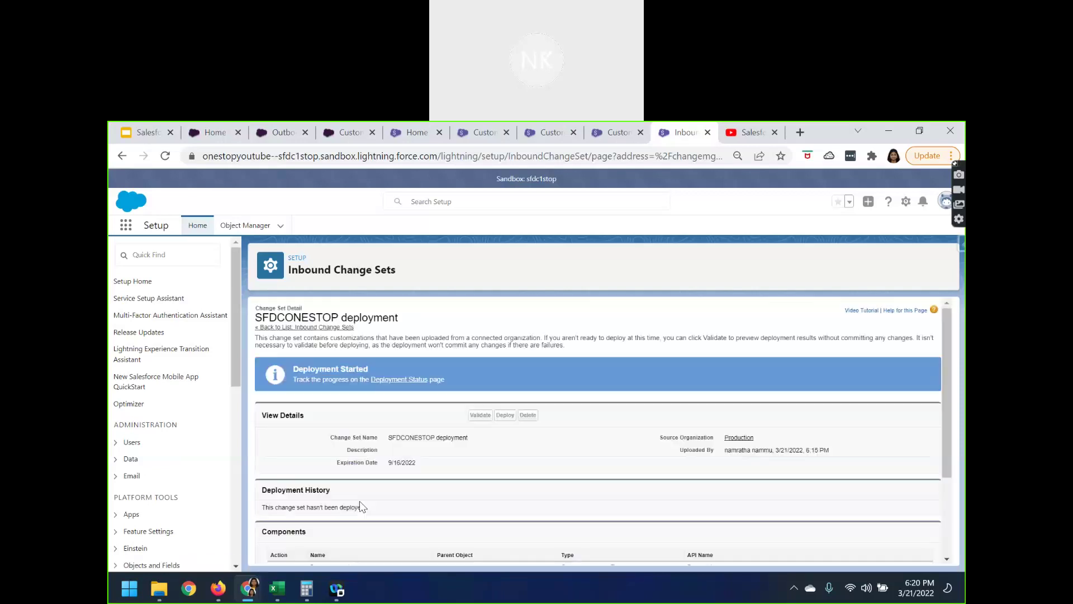
# - Open the Deployment Status page in a new tab and check the validation status of the SFDCONESTOP deployment
pyautogui.rightClick(396, 385)
pyautogui.click(428, 394)
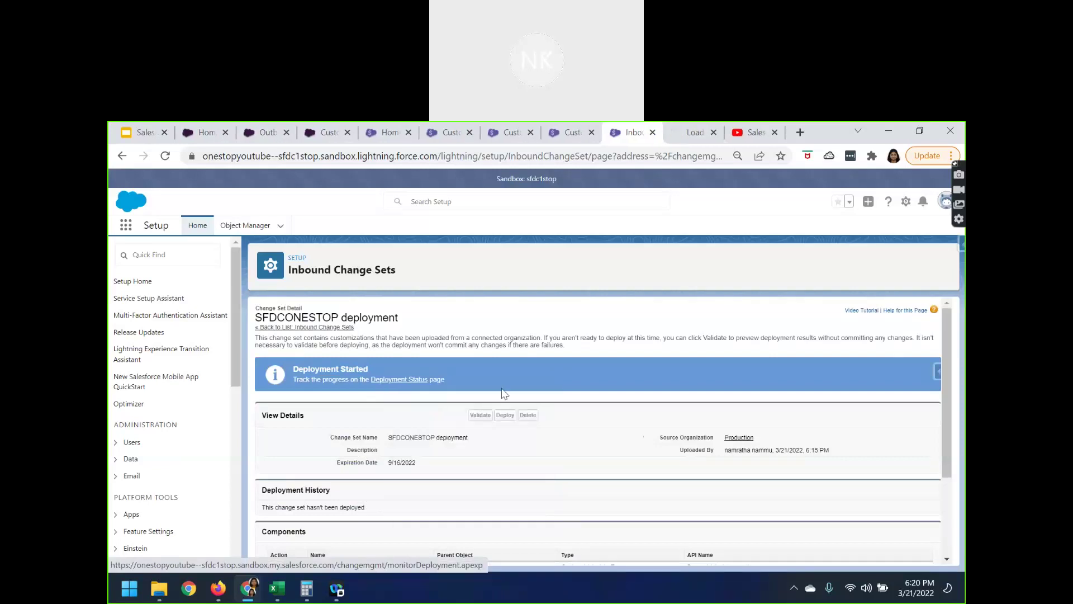
pyautogui.click(673, 140)
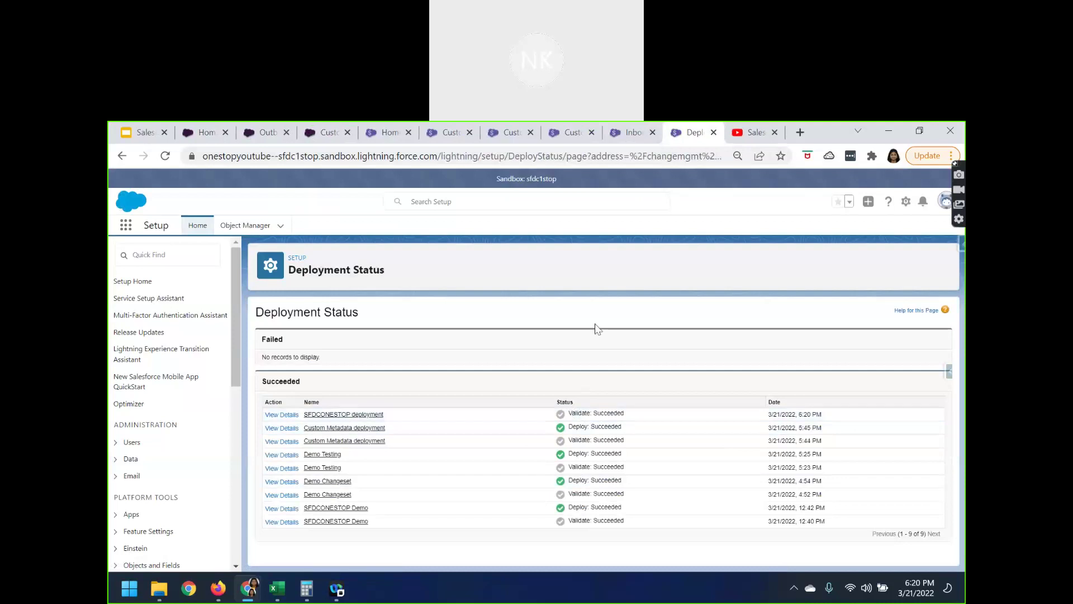
# - Reload the SFDCONESTOP deployment change set and deploy it with the Default test option, accepting that existing components may be overwritten
pyautogui.click(632, 133)
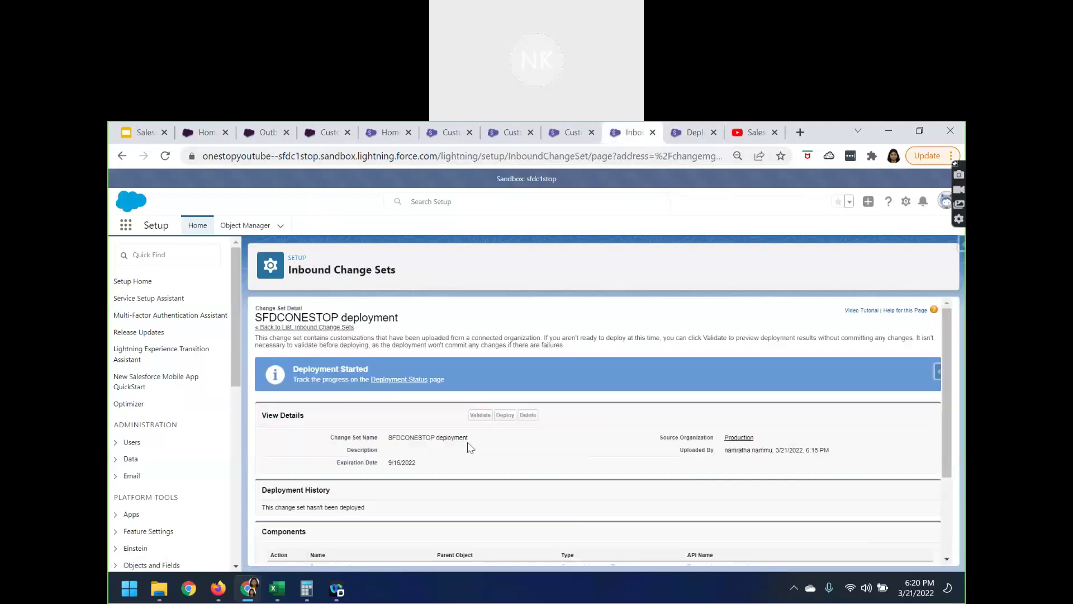
pyautogui.click(166, 156)
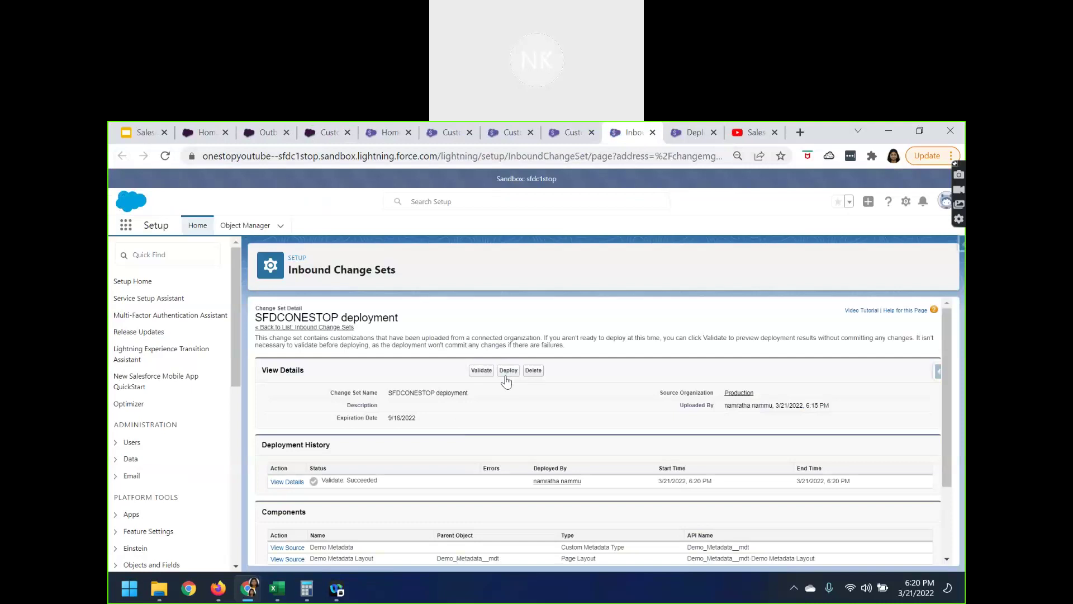
pyautogui.click(508, 371)
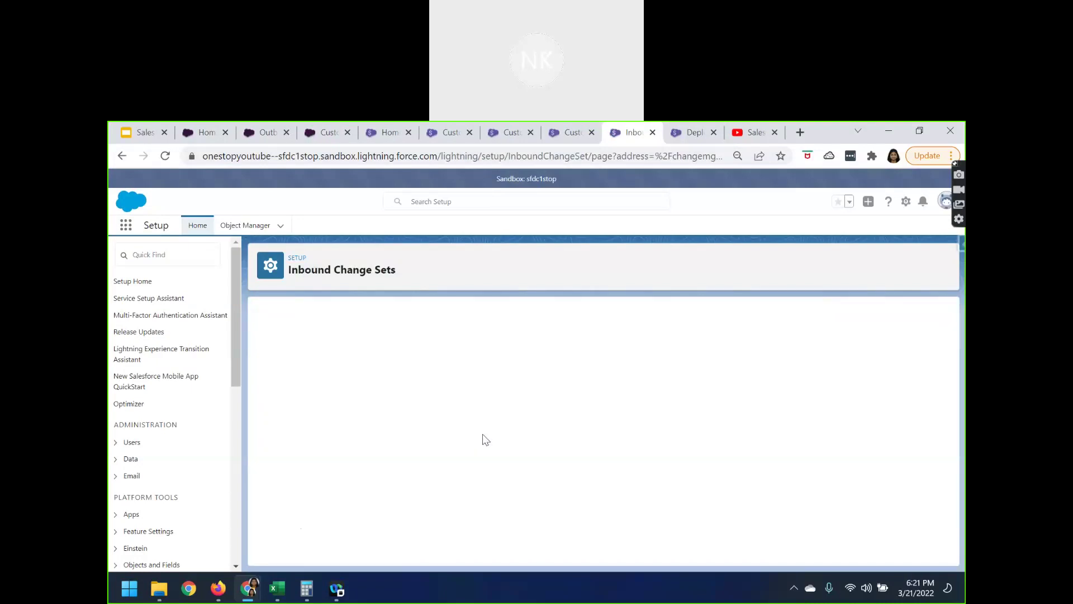
pyautogui.click(682, 128)
pyautogui.click(164, 157)
pyautogui.click(635, 134)
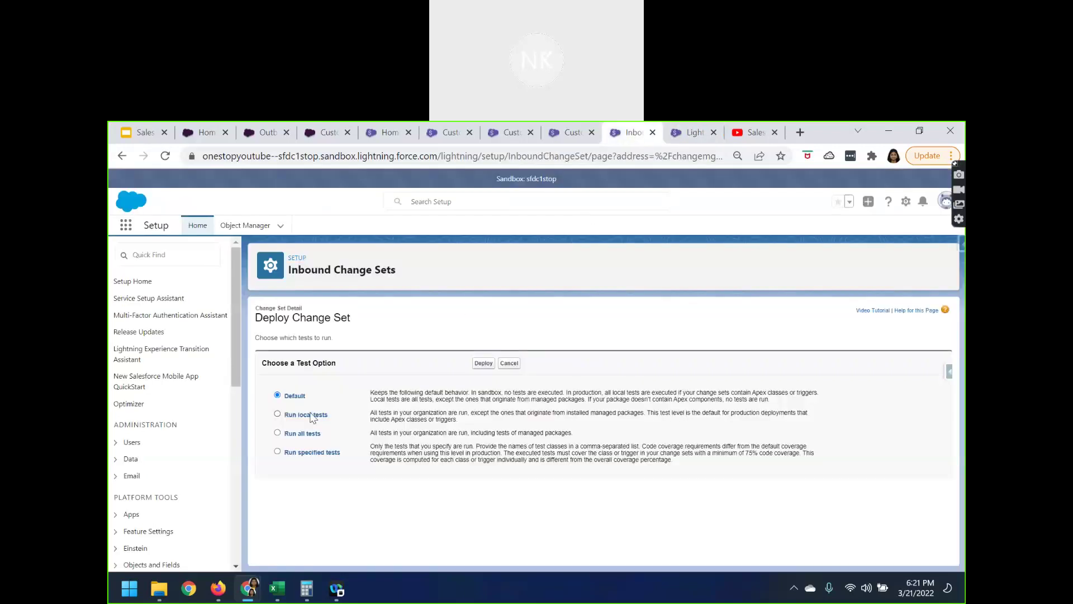
pyautogui.click(483, 363)
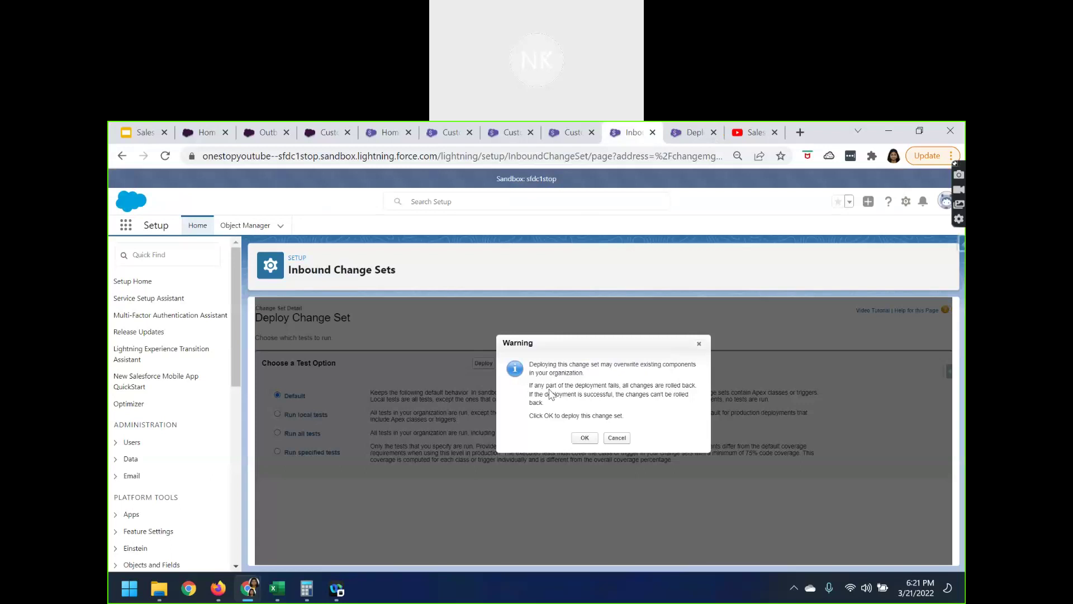
pyautogui.click(585, 438)
# - Reload the Deployment Status page and check the deploy status of the SFDCONESTOP deployment
pyautogui.click(692, 132)
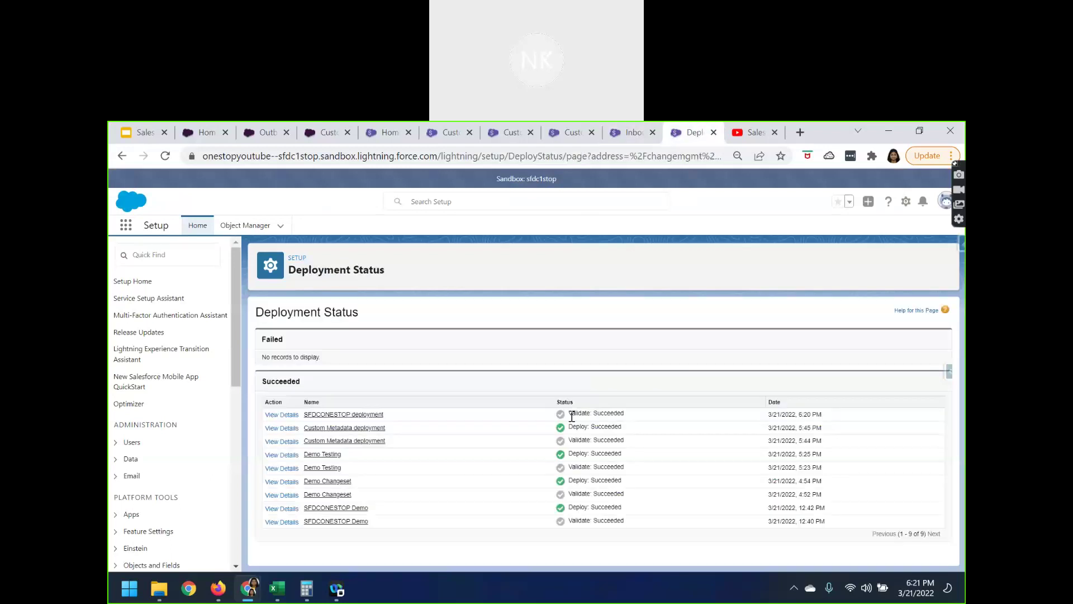
pyautogui.click(165, 155)
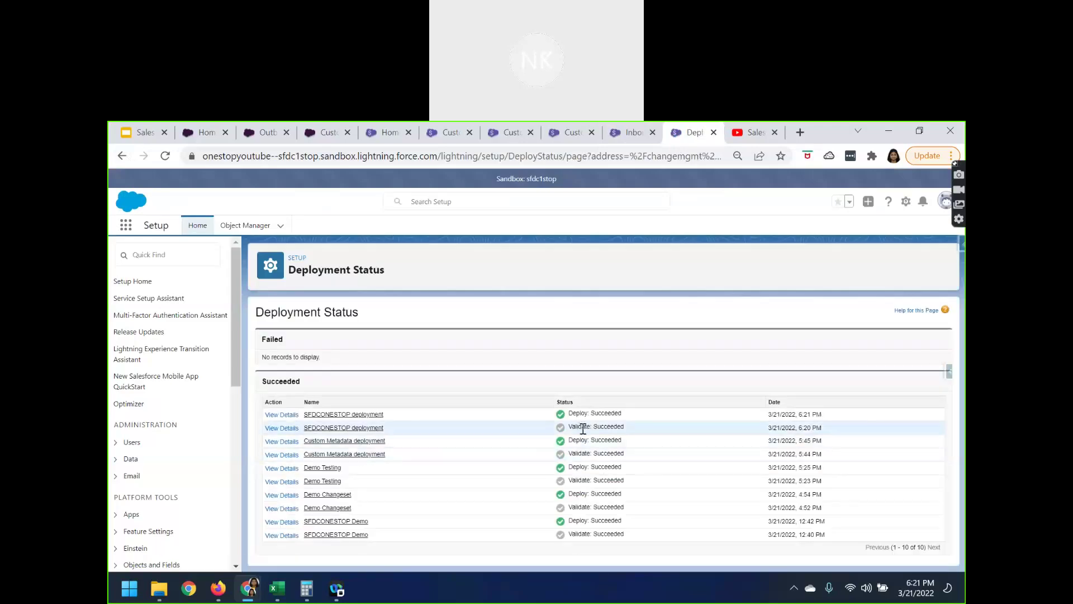
pyautogui.moveTo(568, 413); pyautogui.dragTo(636, 415)
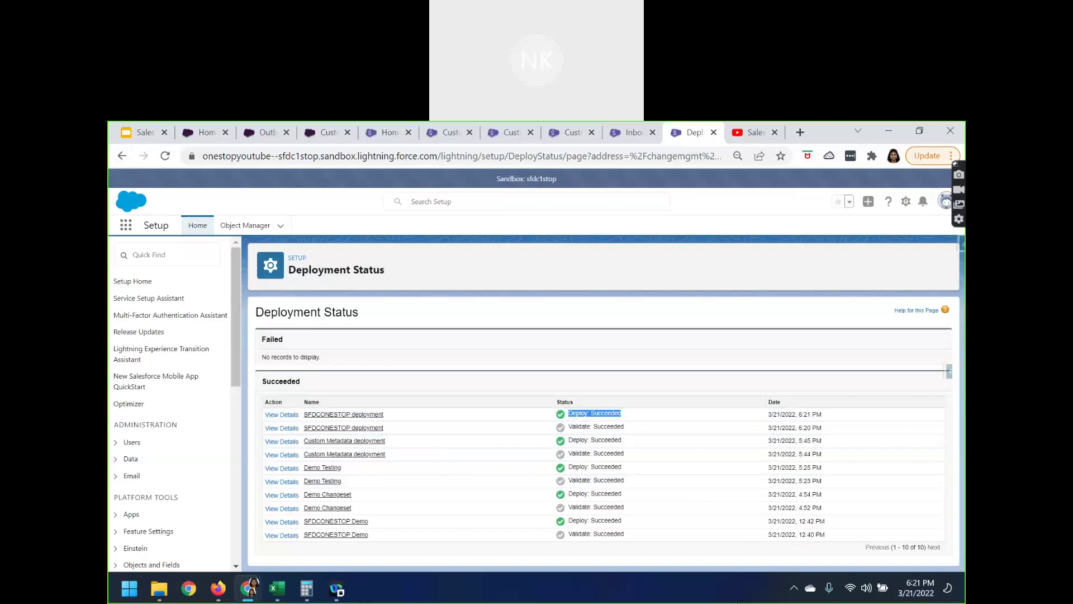
# - Search the sandbox setup for "custom", go to Custom Metadata Types and open the Demo Metadata type
pyautogui.click(162, 257)
pyautogui.write('c')
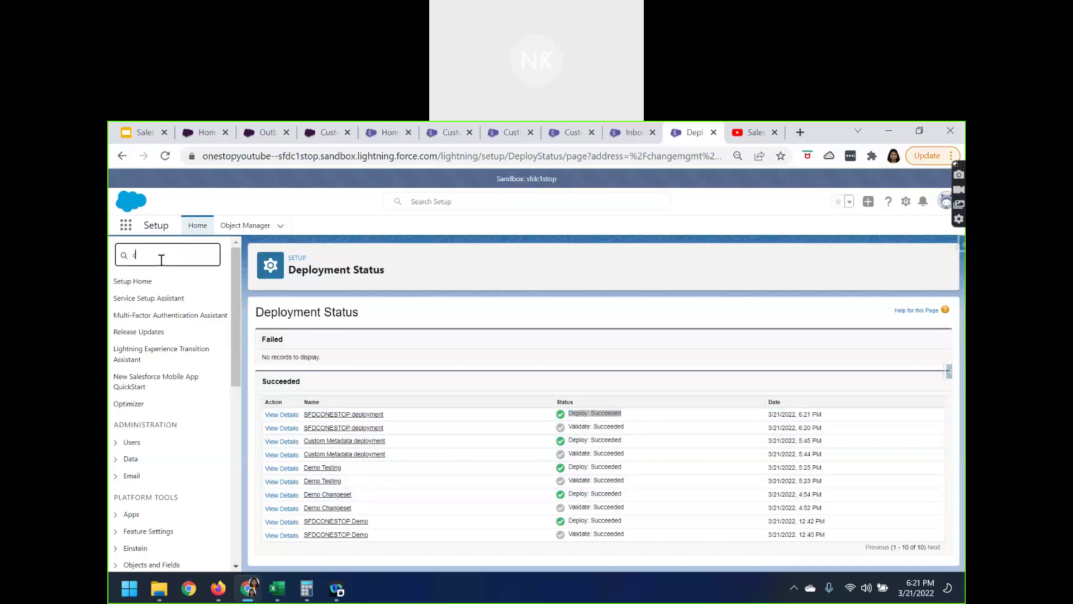
pyautogui.write('ustom')
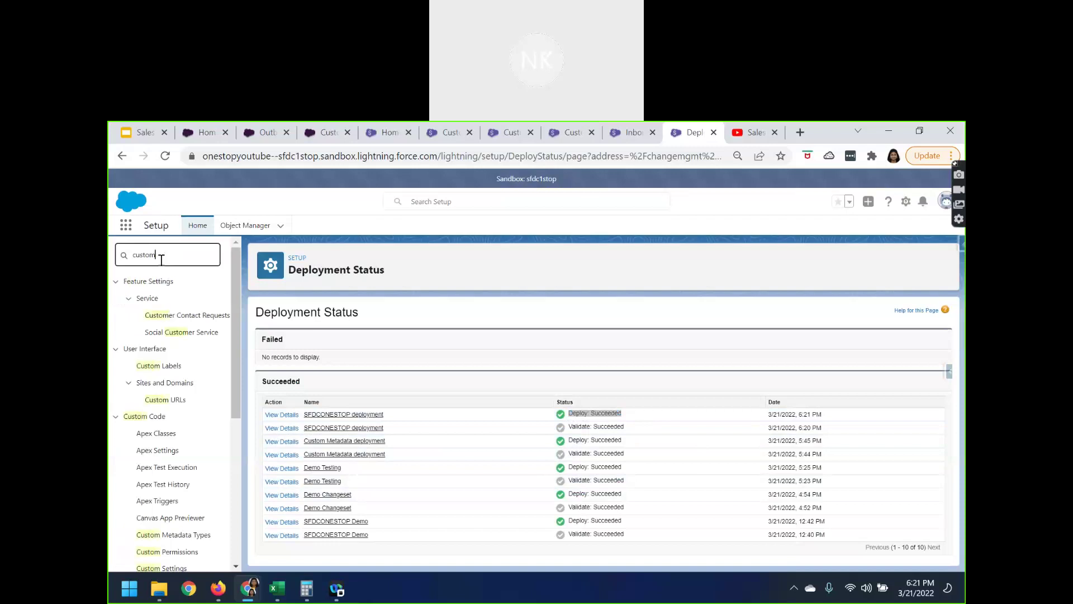
pyautogui.click(166, 536)
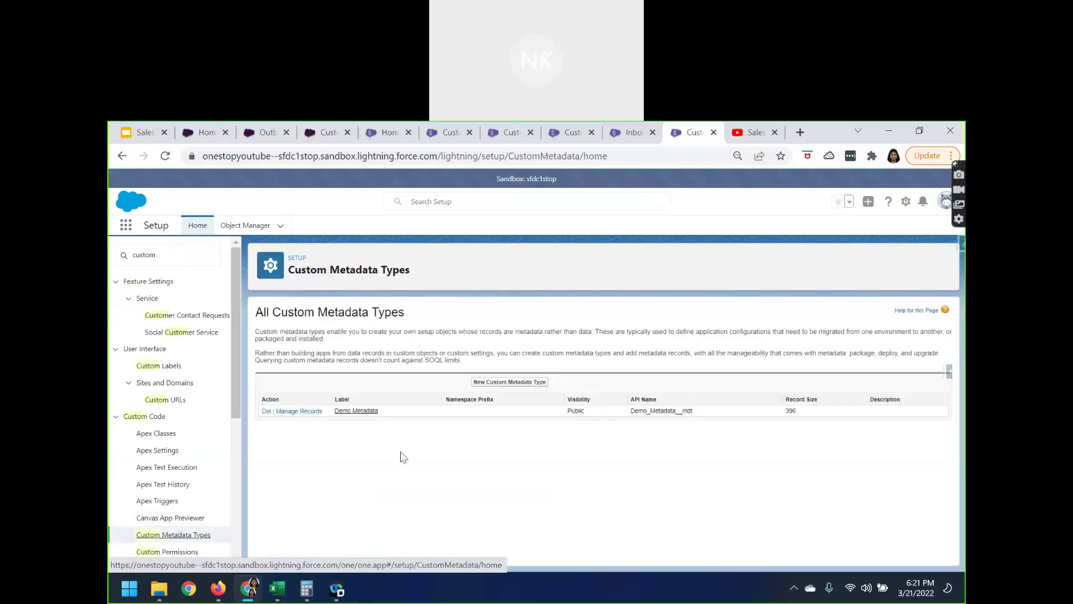
pyautogui.click(358, 411)
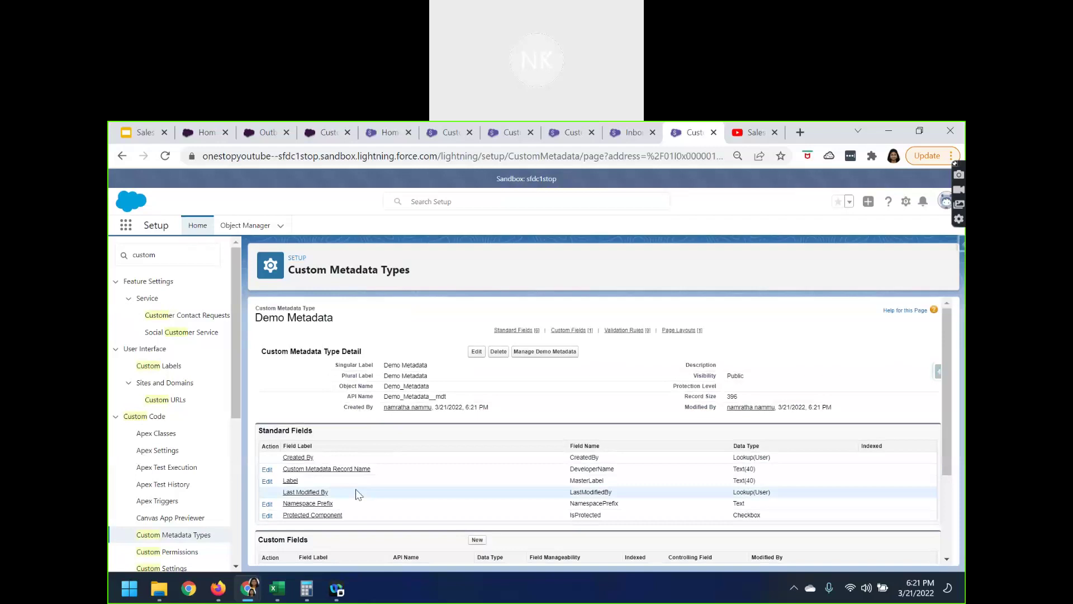
# - Review the Demo Metadata type's custom fields and page layouts in the sandbox, and open the management page for its records
pyautogui.scroll(-2, 358, 495)
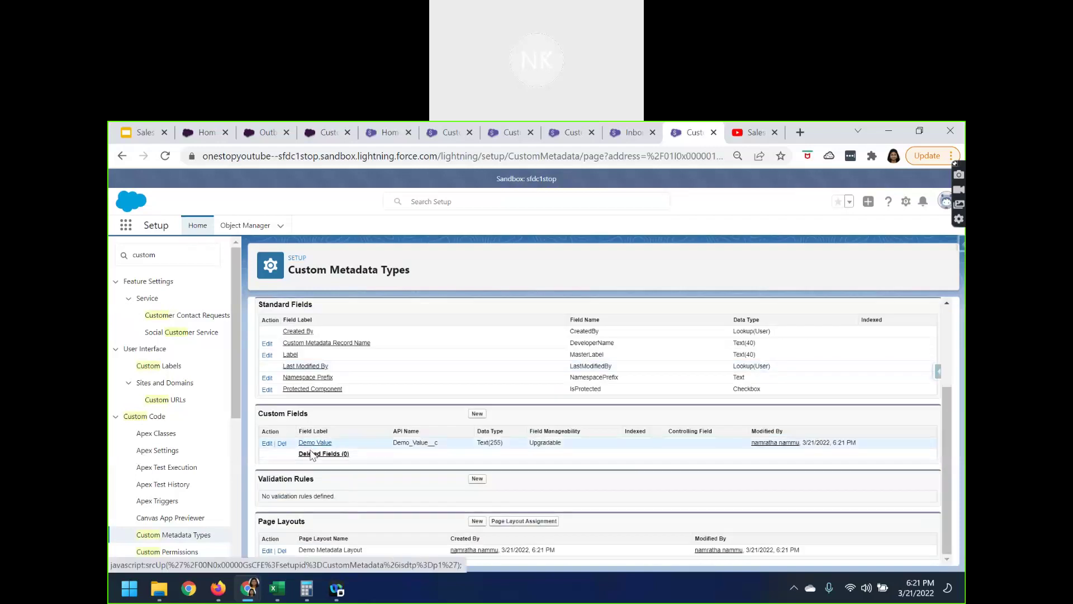
pyautogui.moveTo(315, 550); pyautogui.dragTo(369, 553)
pyautogui.scroll(3, 394, 532)
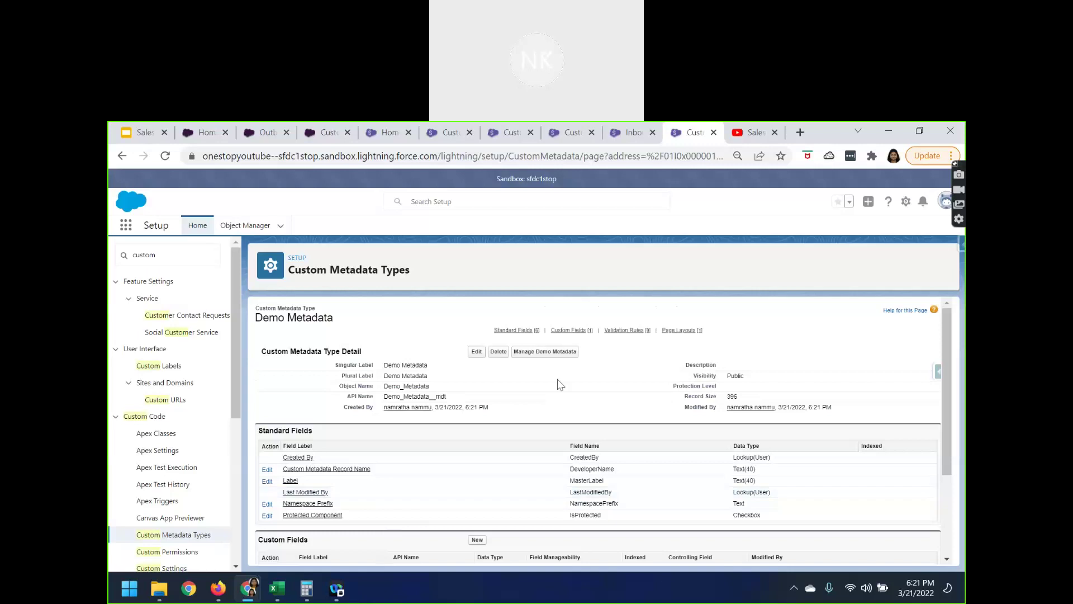
pyautogui.click(553, 353)
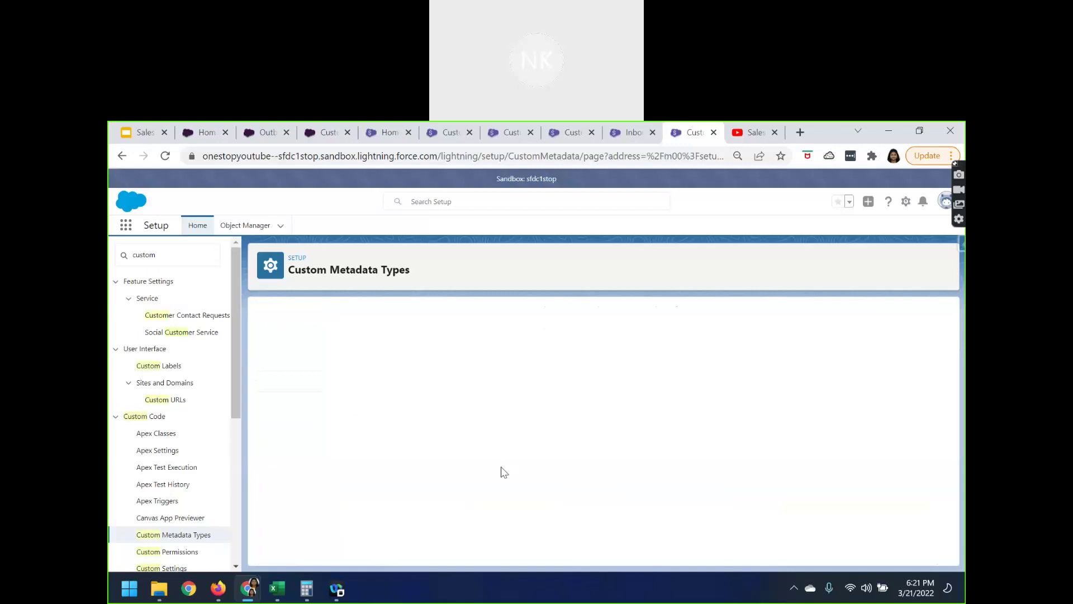